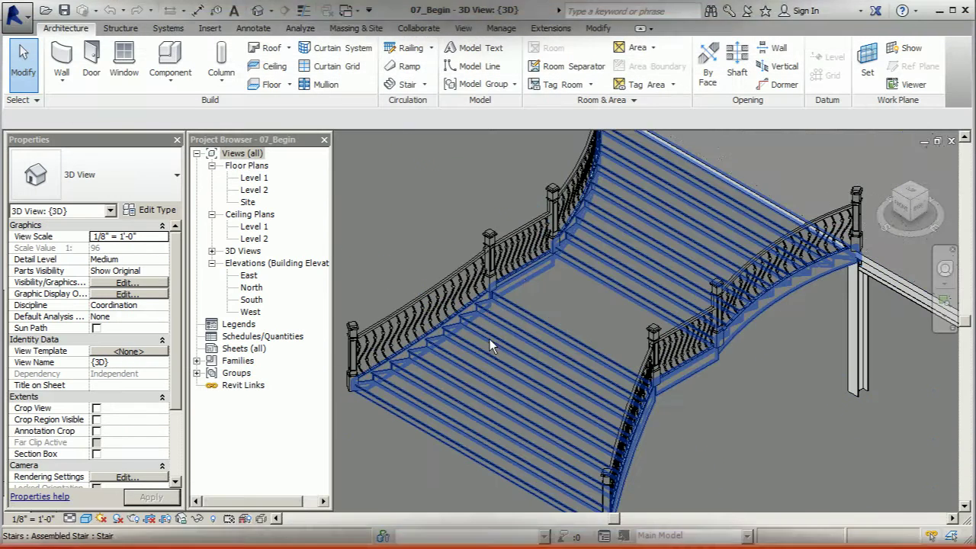
Switch the 3D staircase view to the Realistic visual style and orbit around the stair
click(503, 313)
scroll(502, 313, up, 5)
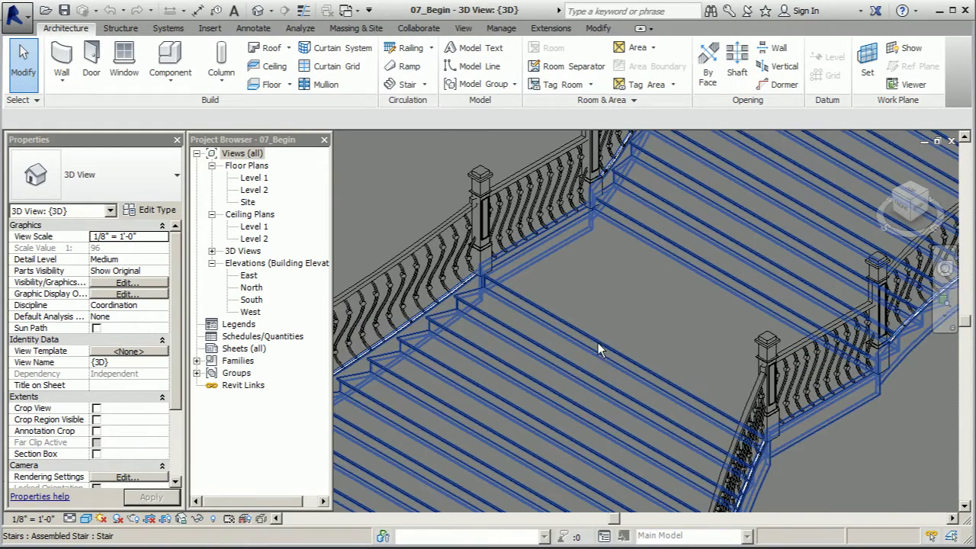
scroll(607, 319, down, 2)
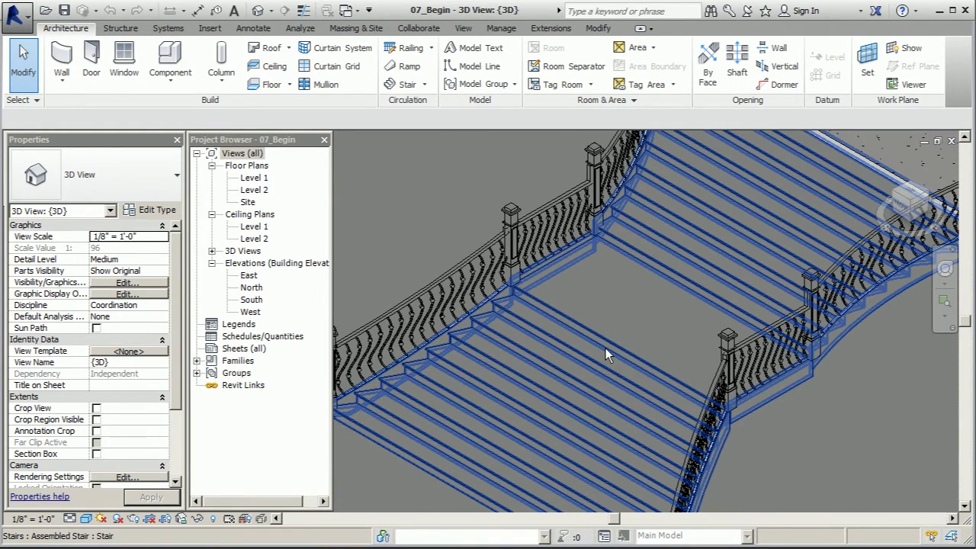
scroll(582, 335, down, 5)
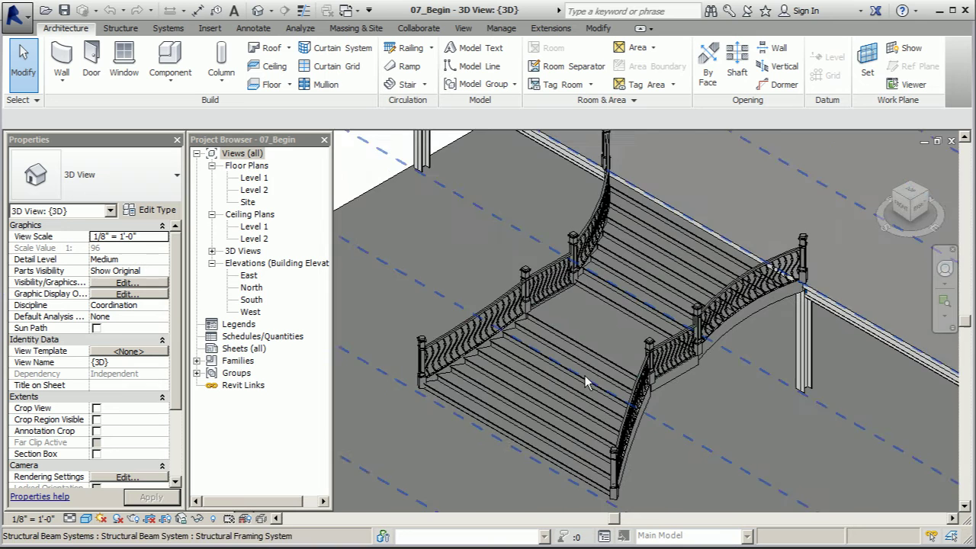
scroll(546, 347, down, 1)
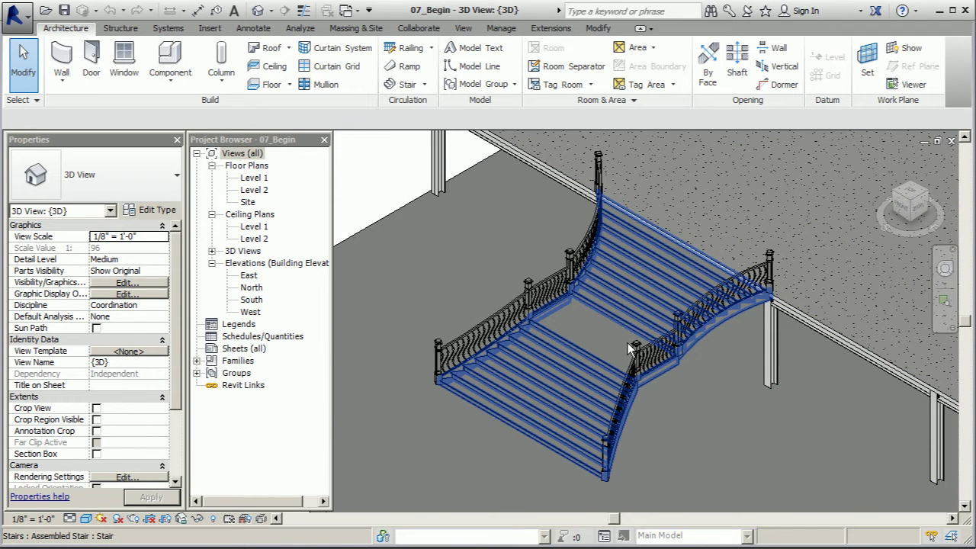
click(87, 519)
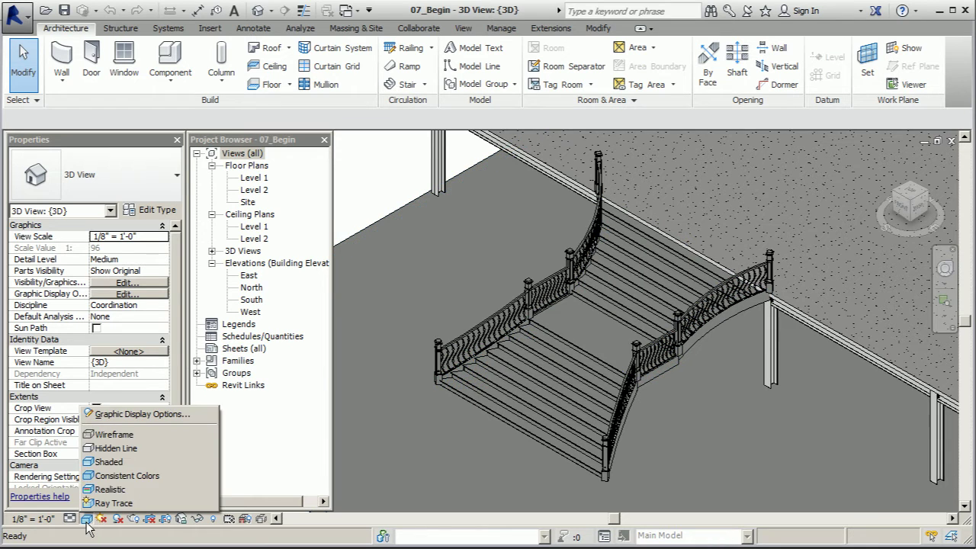
click(110, 489)
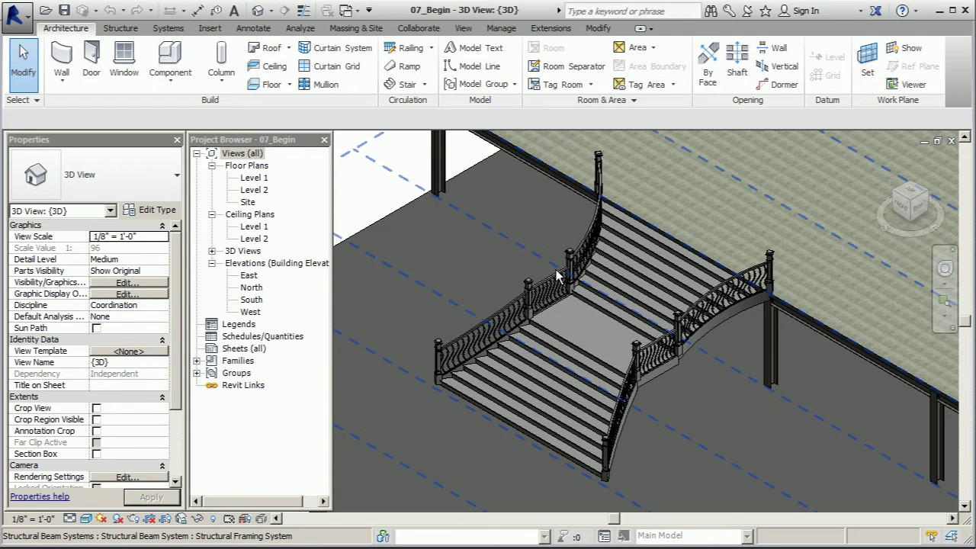
shift+middle_drag(567, 315, 680, 314)
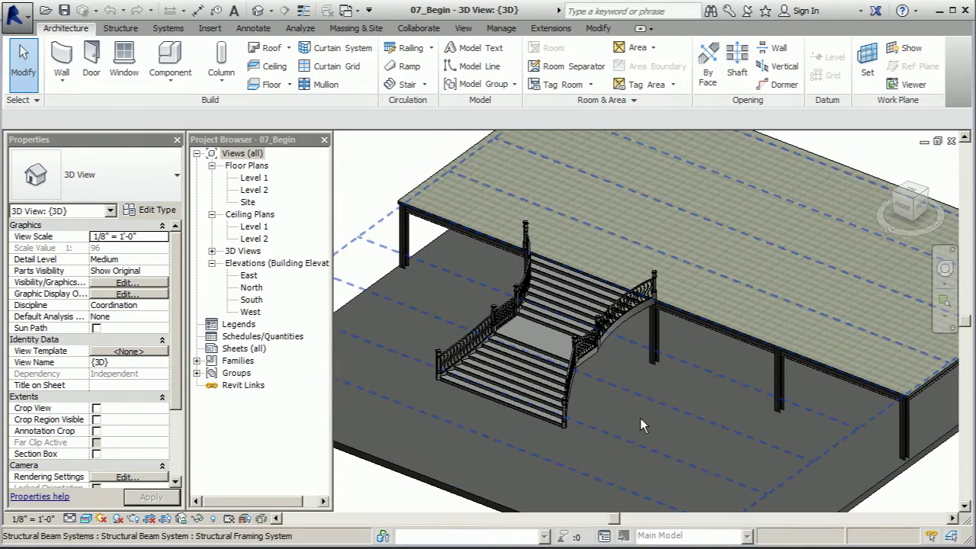
scroll(508, 278, up, 6)
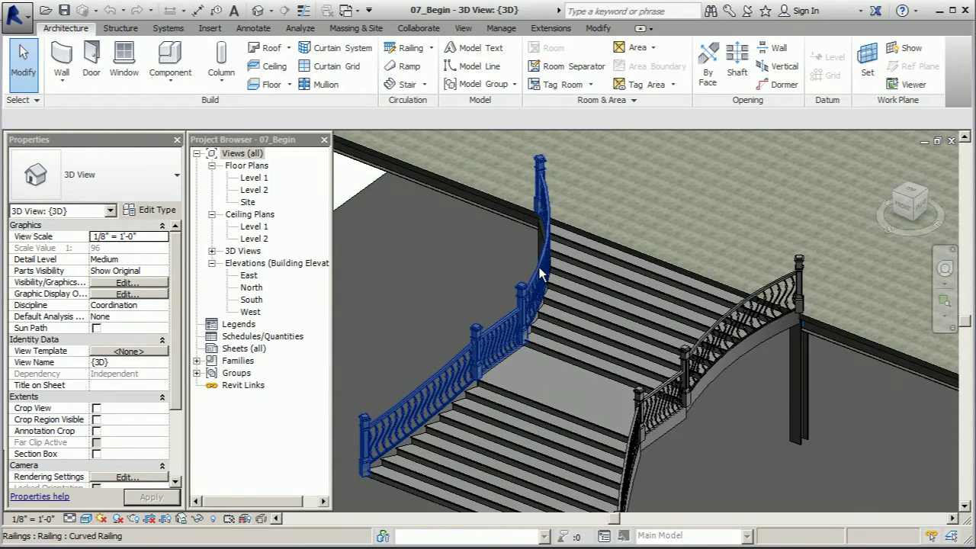
click(472, 320)
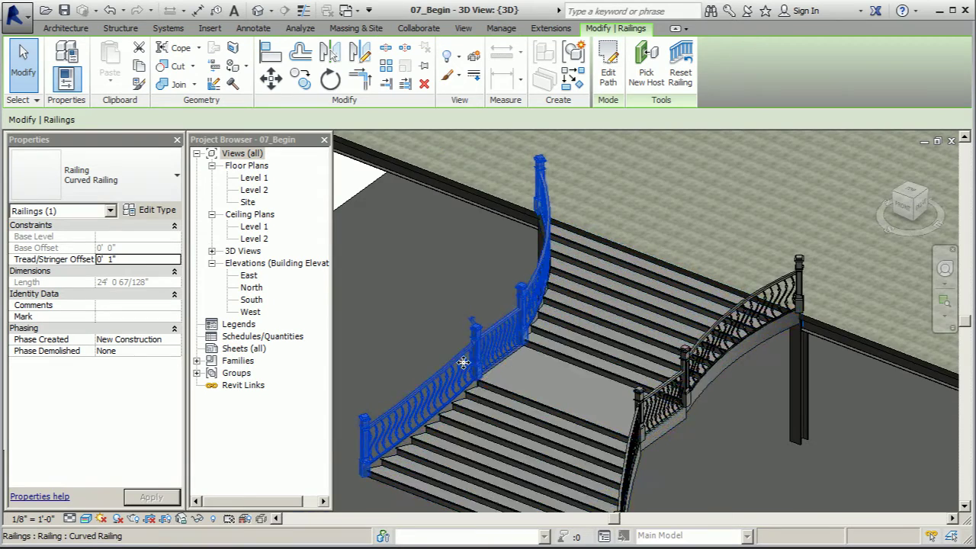
scroll(511, 297, up, 3)
shift+middle_drag(511, 296, 488, 290)
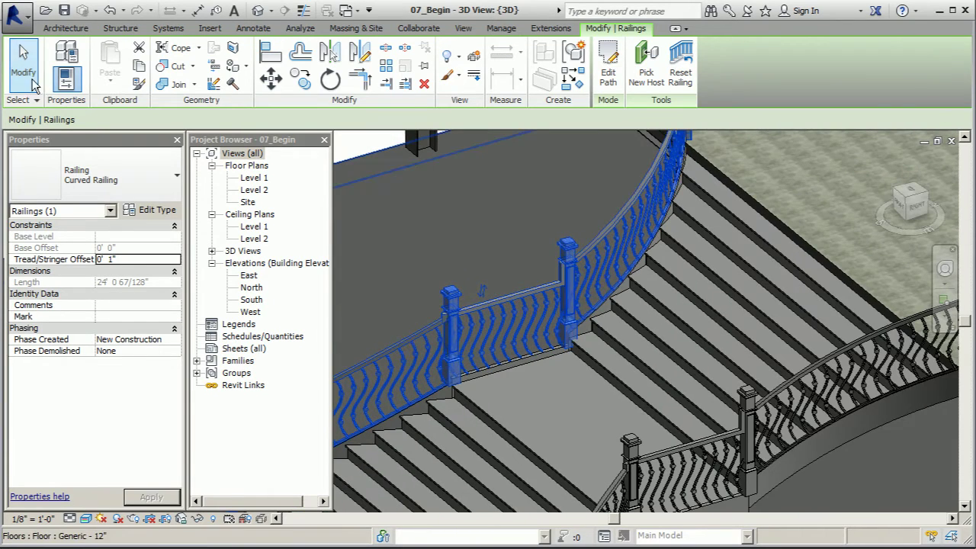
click(33, 83)
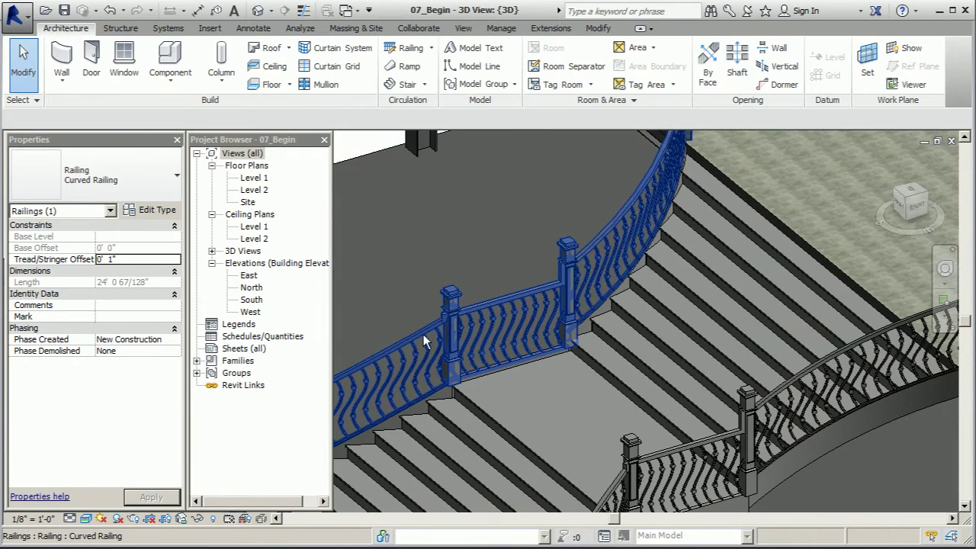
shift+middle_drag(479, 337, 541, 281)
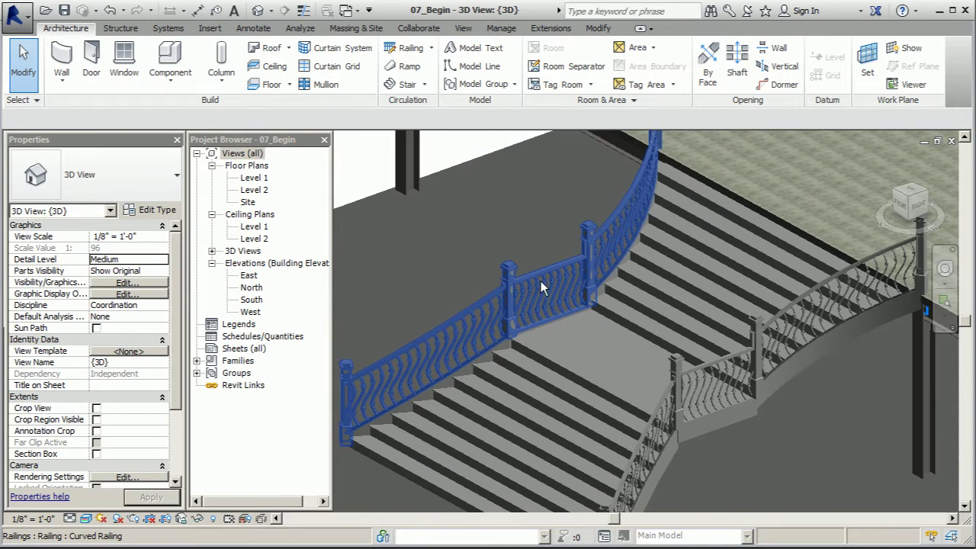
shift+middle_drag(493, 301, 498, 290)
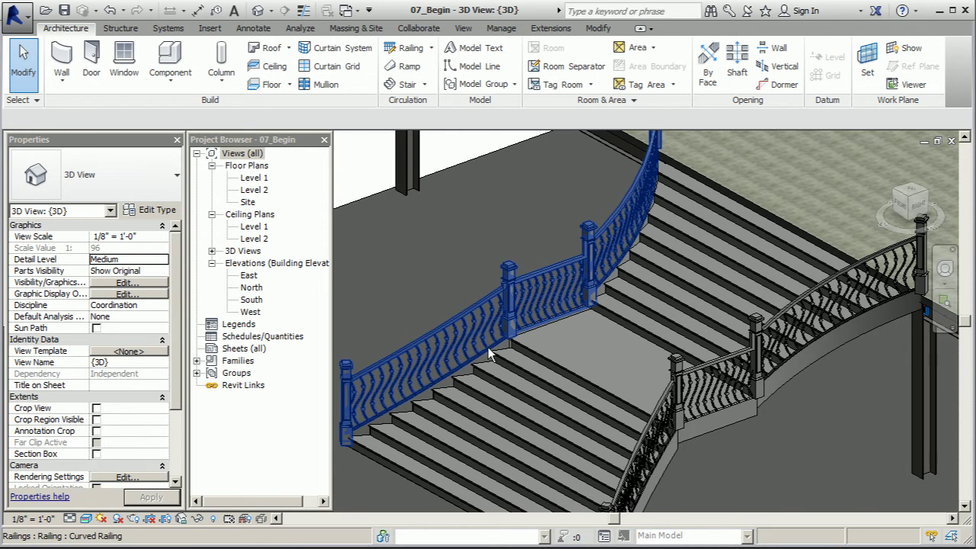
Insert a new rail into the Curved Railing type's rail structure
click(427, 340)
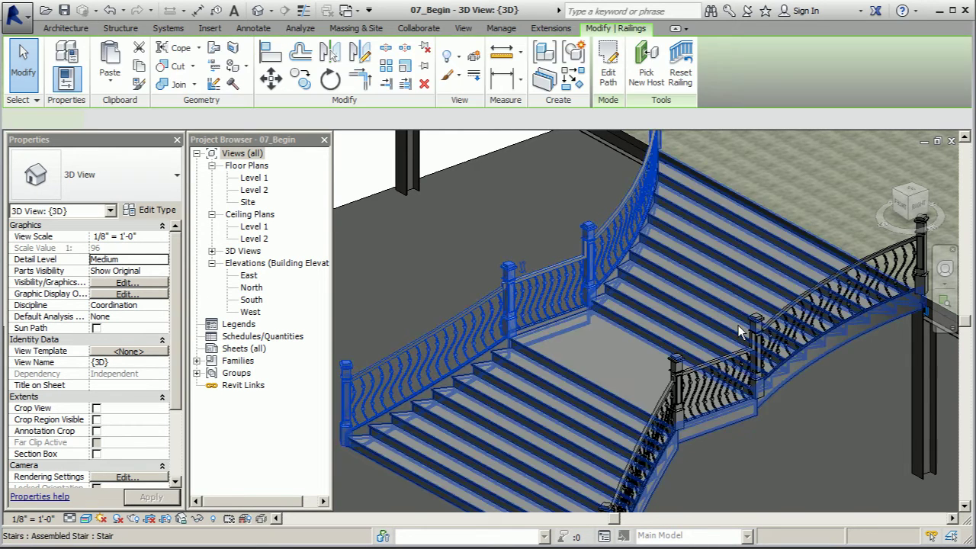
click(157, 210)
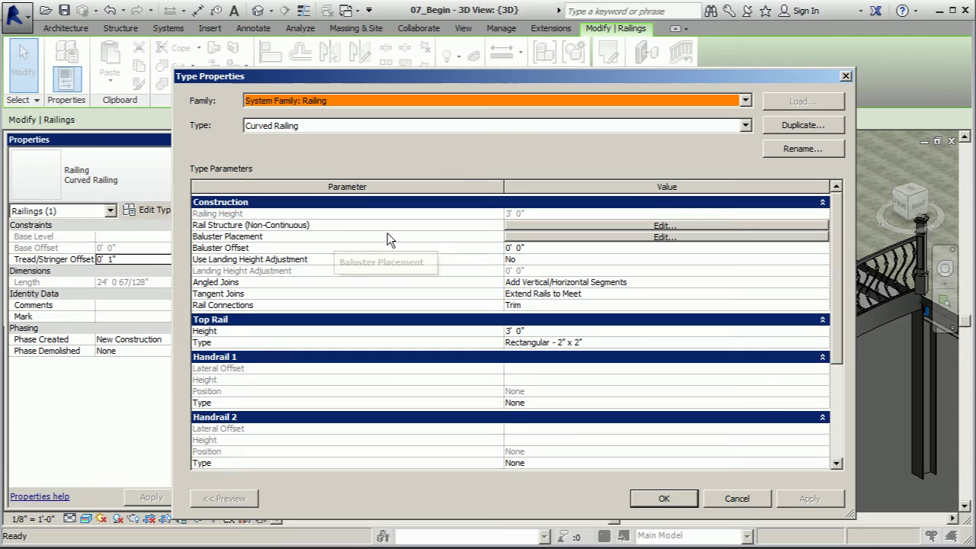
click(662, 226)
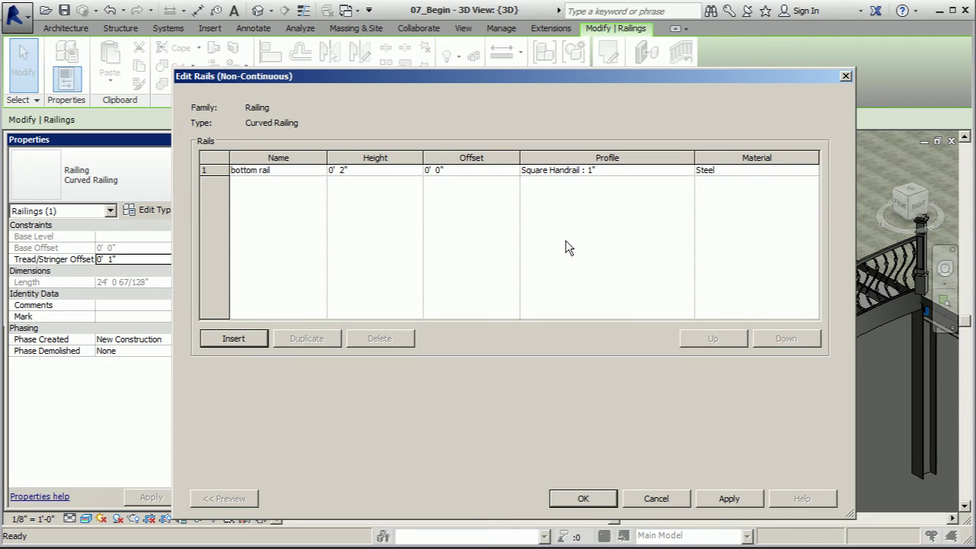
click(244, 339)
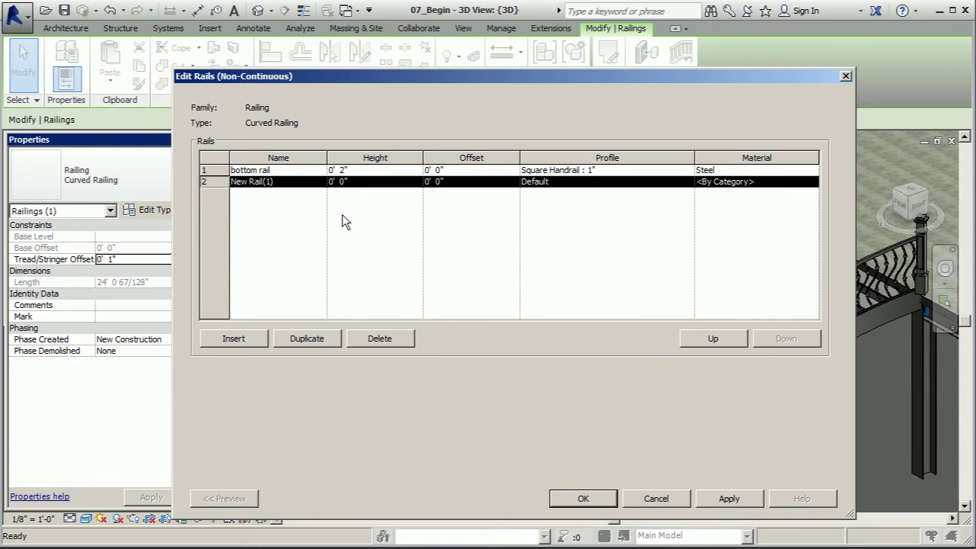
Name the new rail 'Wood Rail', set its height to 3', and give it the Rectangular Handrail : 2" x 3" profile
click(277, 184)
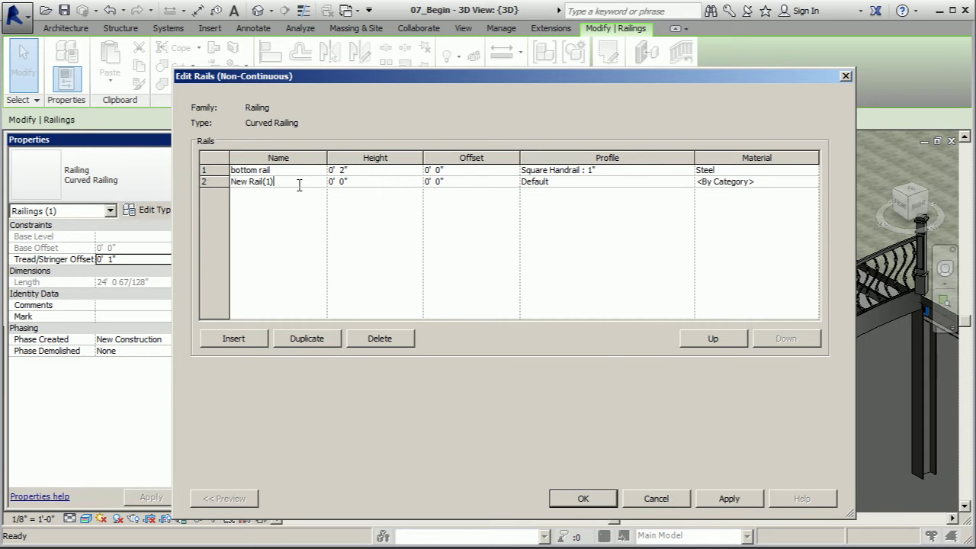
key(BackSpace)
key(BackSpace)
key(BackSpace)
key(BackSpace)
key(BackSpace)
key(BackSpace)
key(BackSpace)
text(Wood Rail)
click(359, 182)
text(3)
click(596, 183)
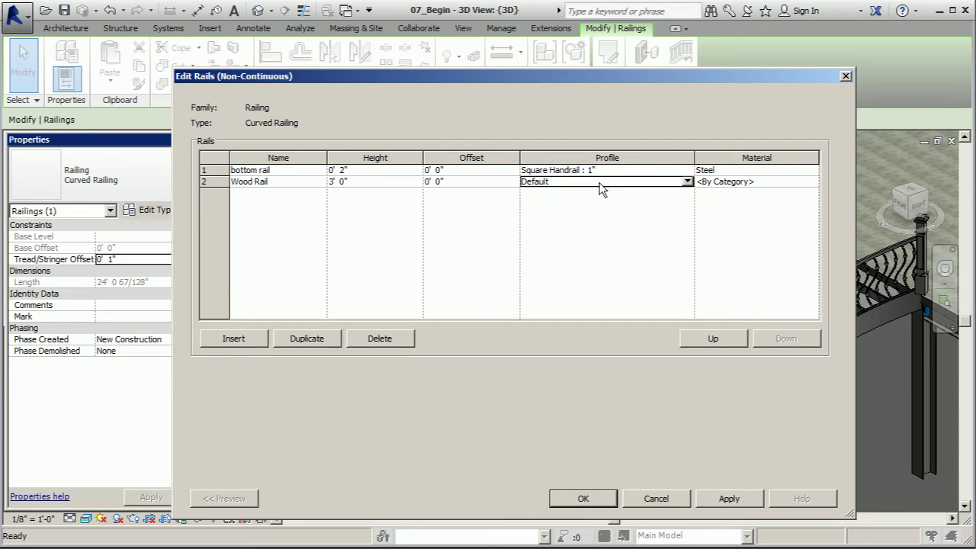
click(687, 182)
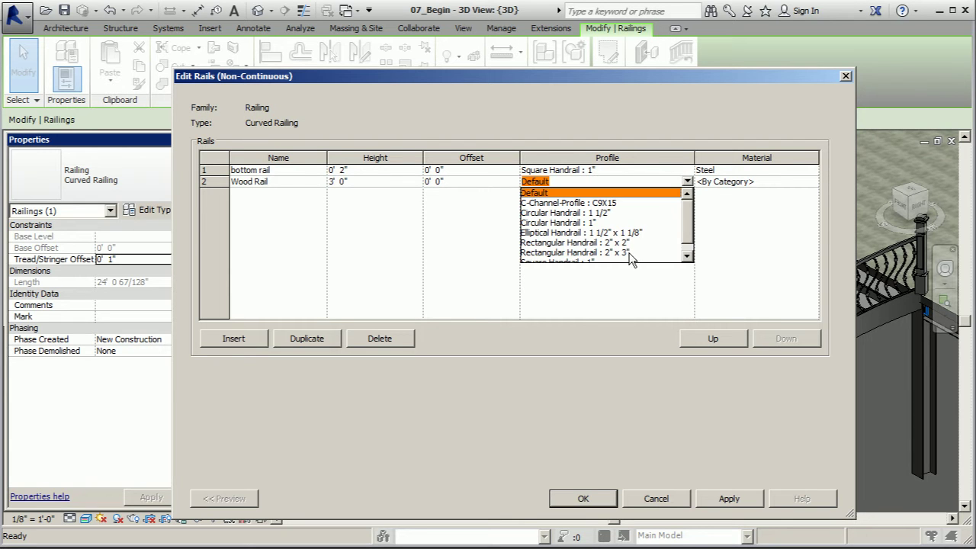
click(613, 253)
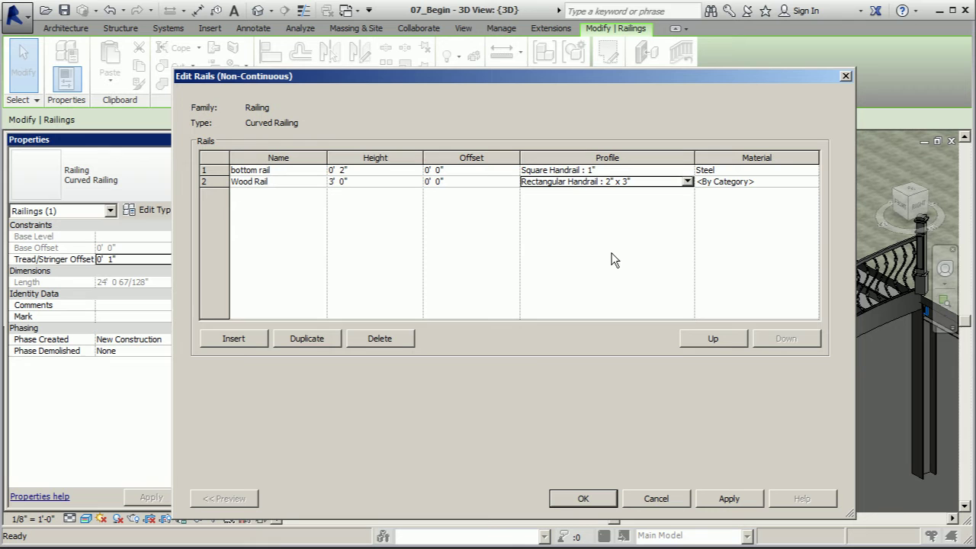
Assign Cherry to the Wood Rail and change Cherry's stain colour to dark red (RGB 128 0 0)
click(813, 184)
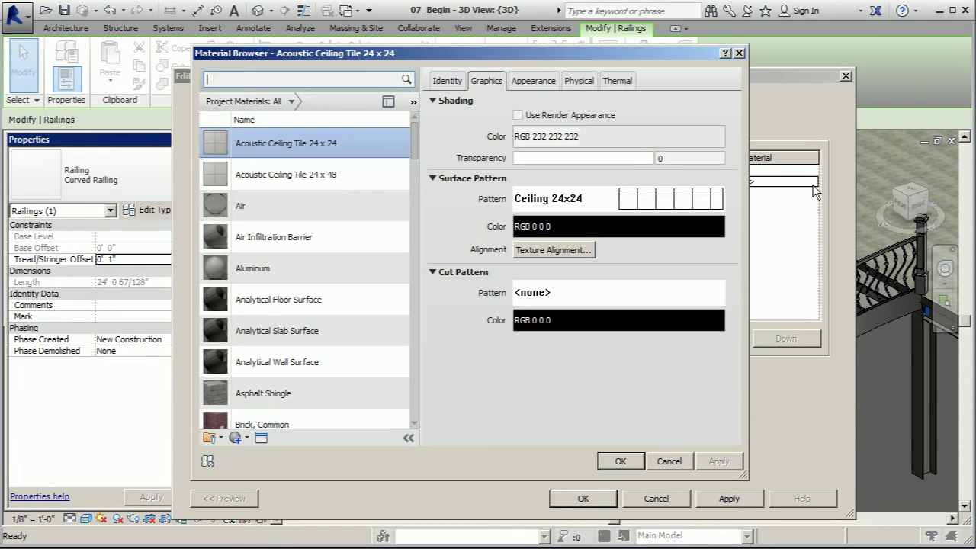
scroll(418, 152, down, 5)
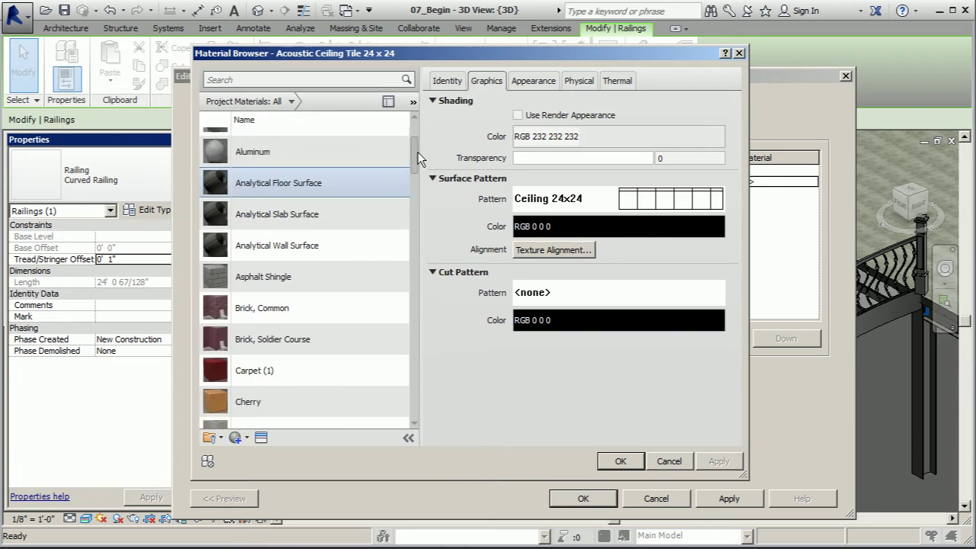
click(252, 225)
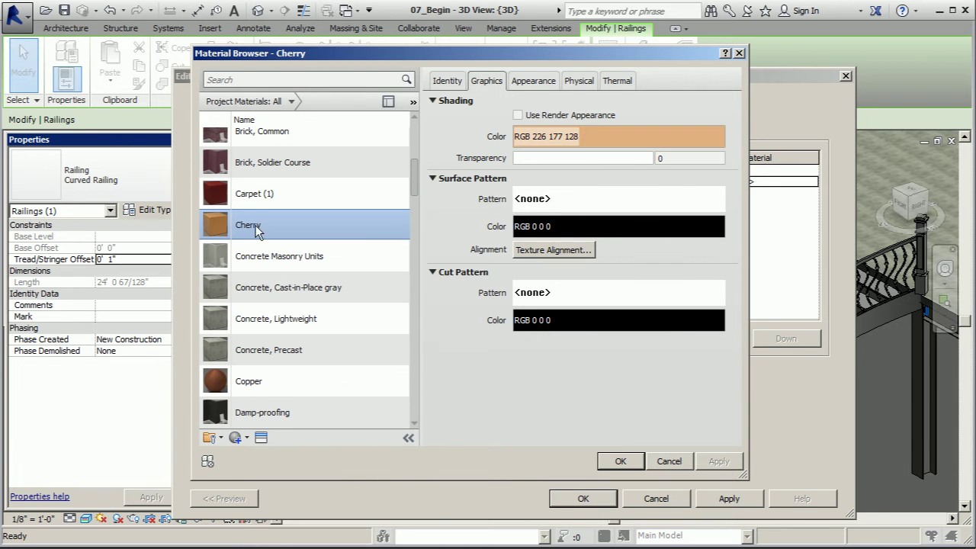
click(532, 82)
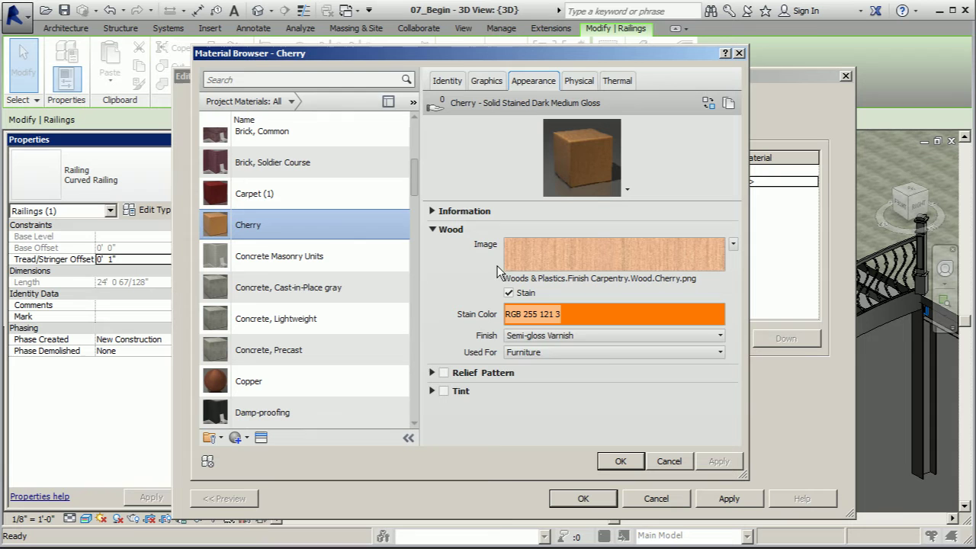
click(609, 316)
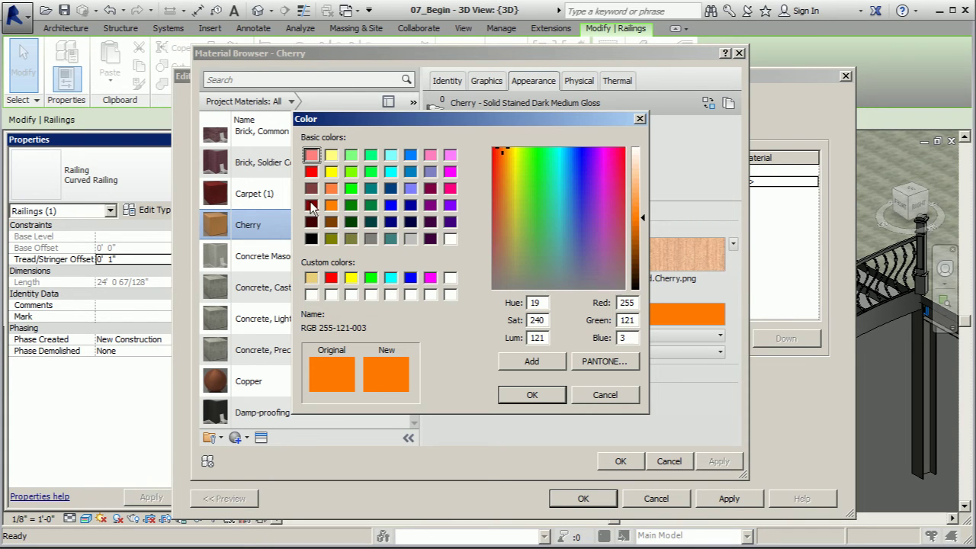
click(312, 205)
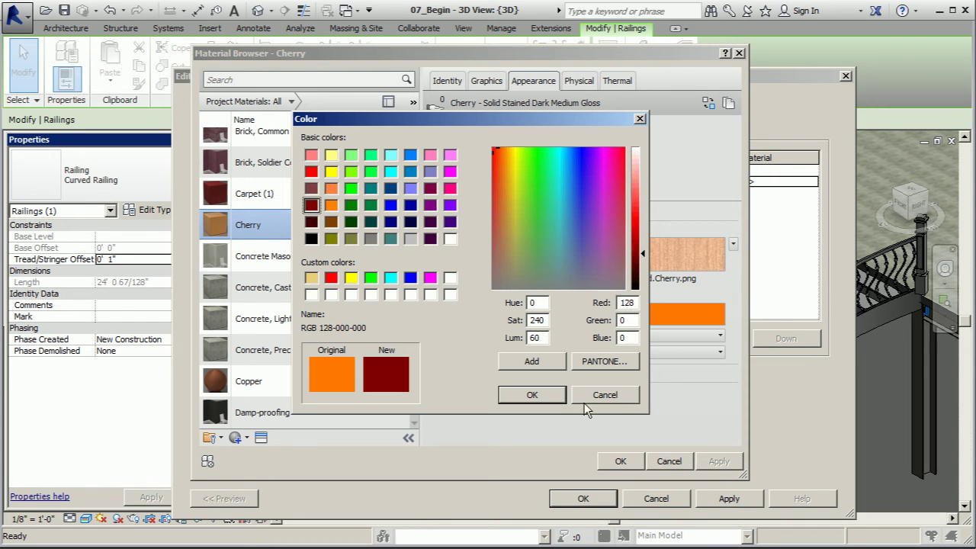
click(531, 395)
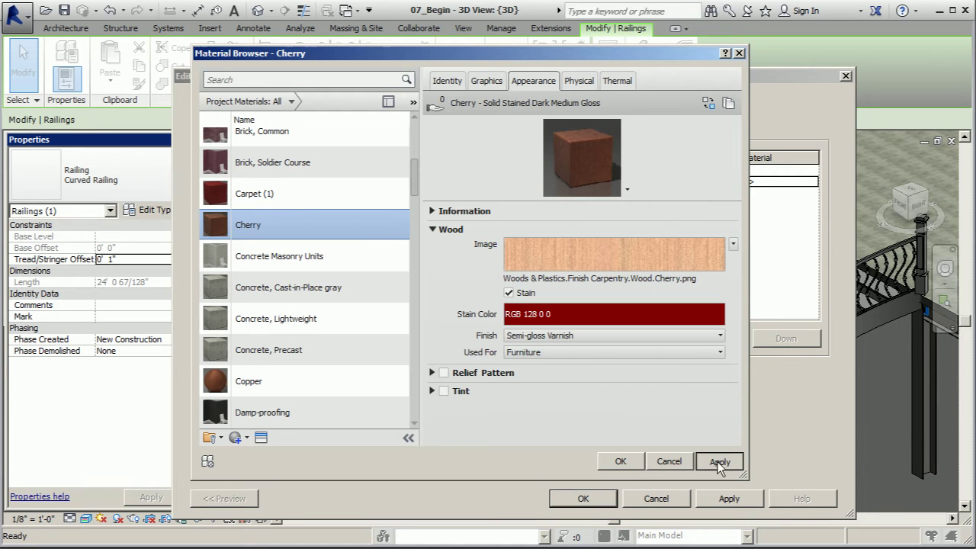
click(718, 461)
click(621, 461)
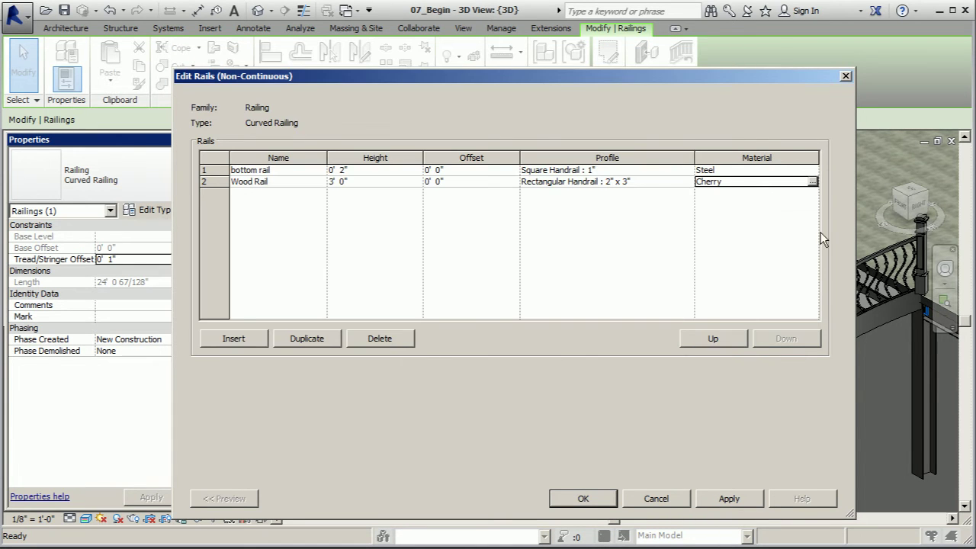
Confirm the rail structure and railing type edits, then inspect the cherry Wood Rail in 3D
click(741, 497)
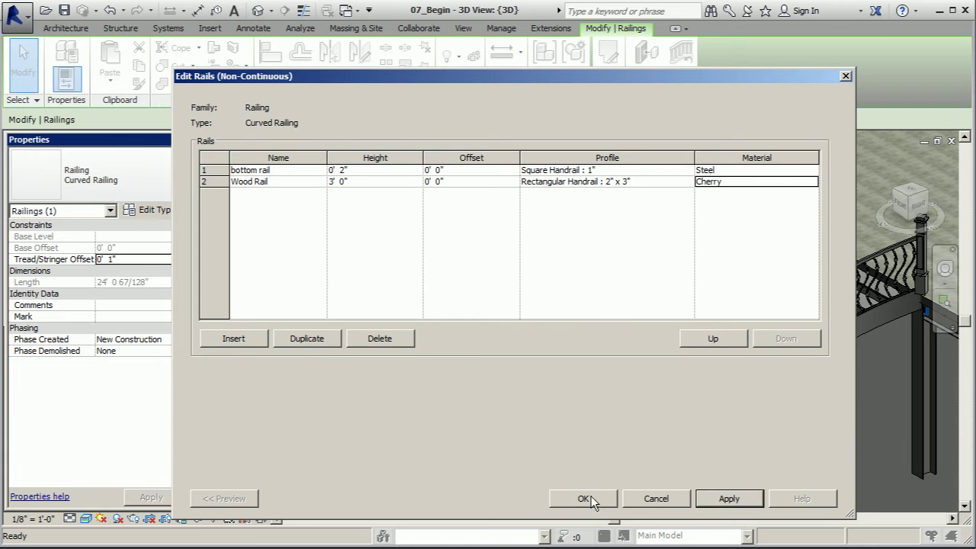
click(586, 498)
click(796, 502)
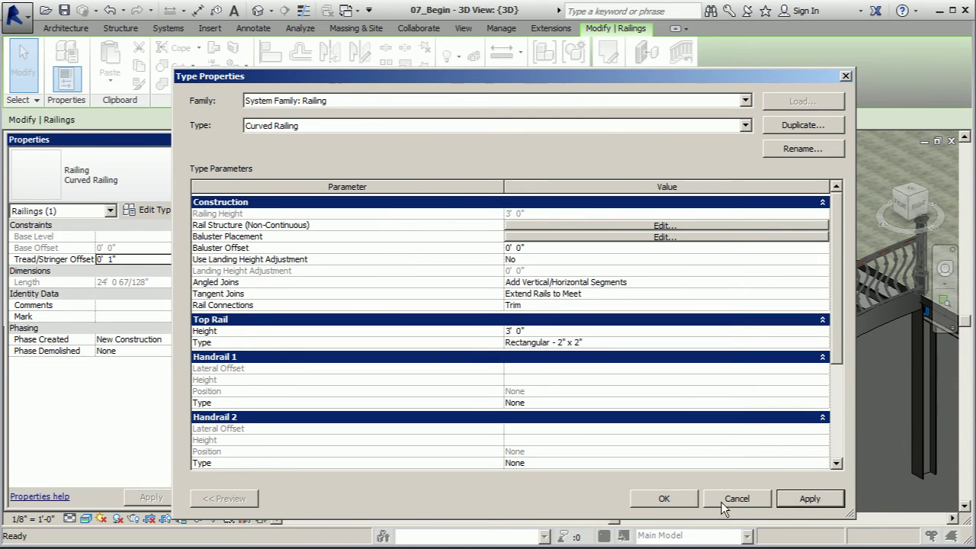
click(724, 500)
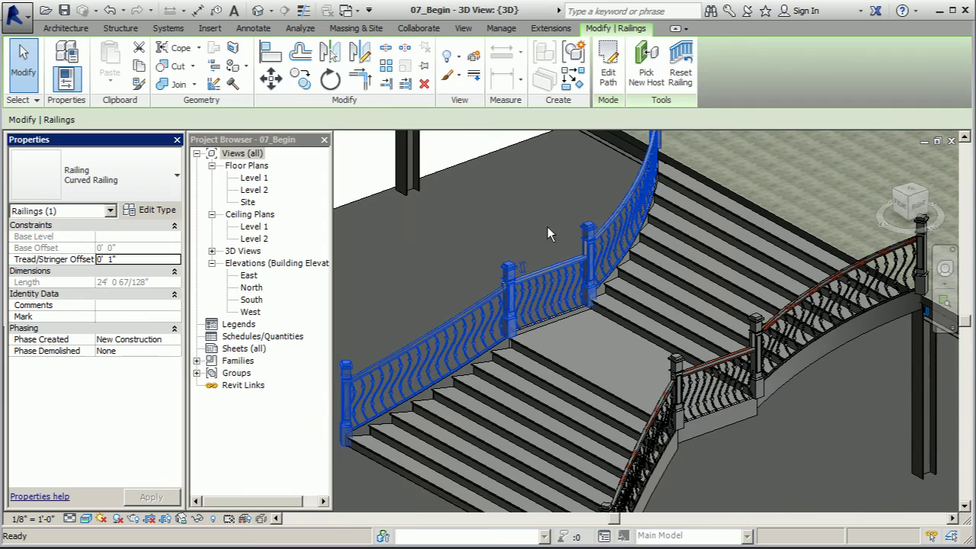
shift+middle_drag(547, 232, 632, 183)
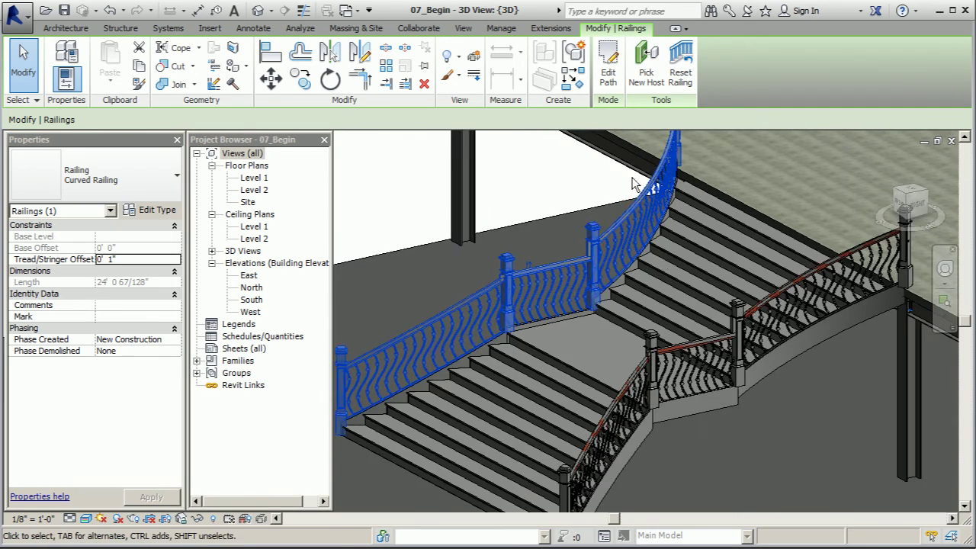
scroll(678, 346, down, 3)
scroll(660, 308, up, 6)
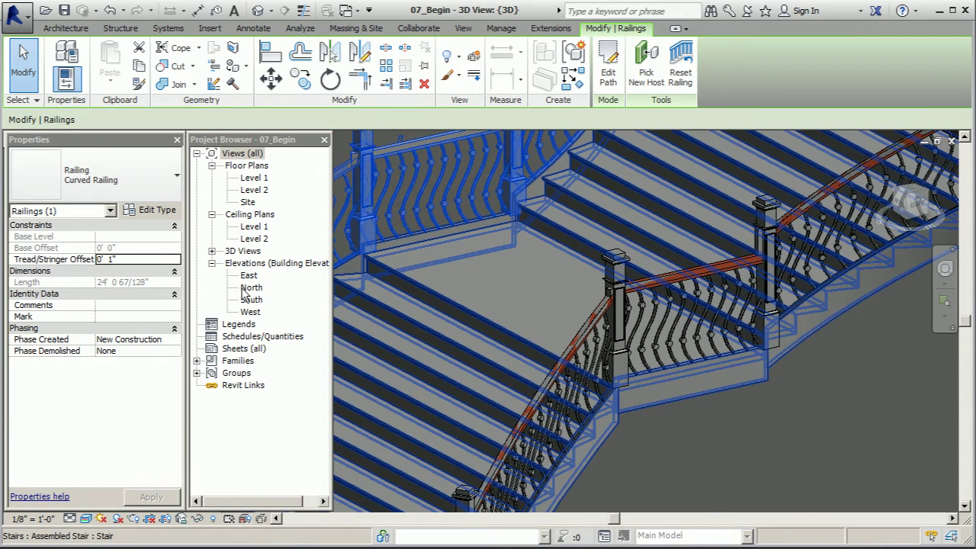
Set the Curved Railing's top rail height to 2' 9" and its type to Circular - 1 1/2"
click(164, 212)
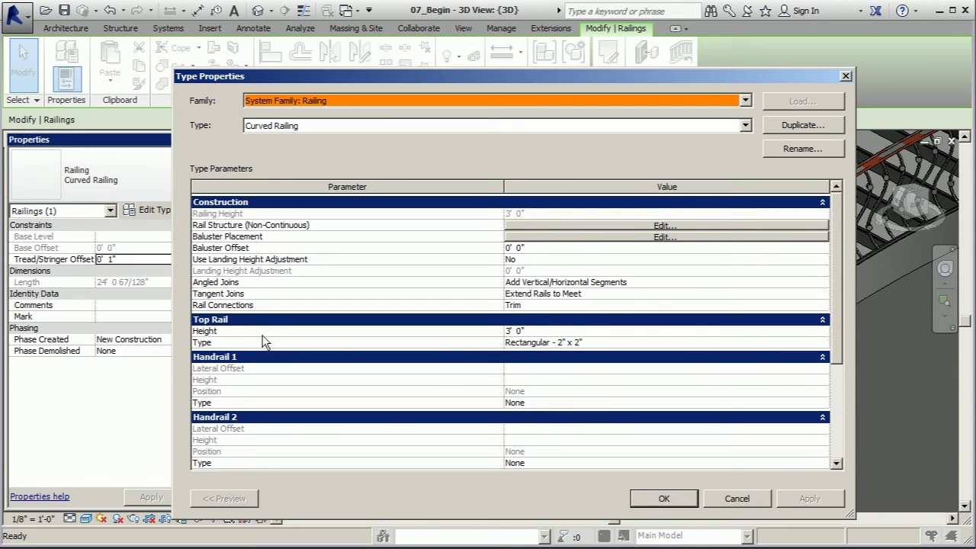
click(527, 330)
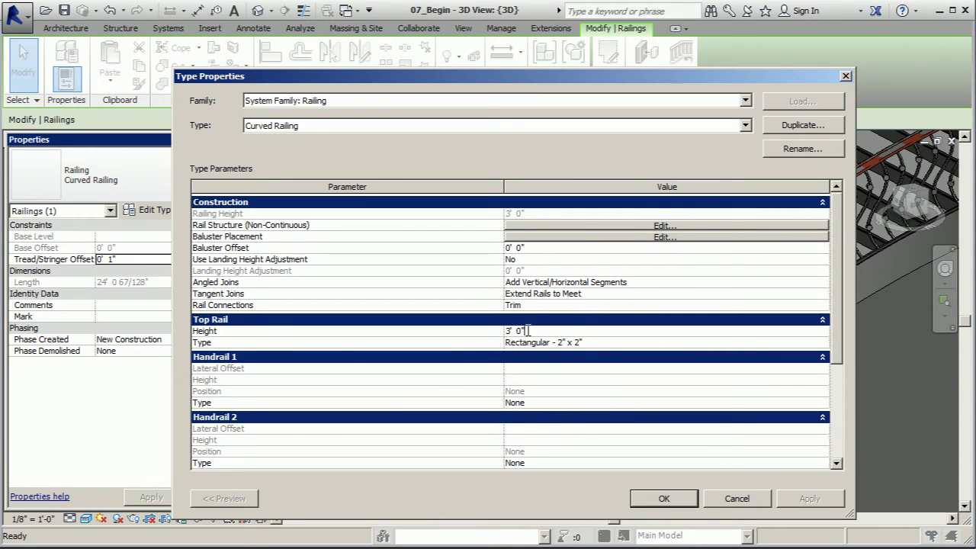
double_click(526, 330)
text(2'9)
click(718, 342)
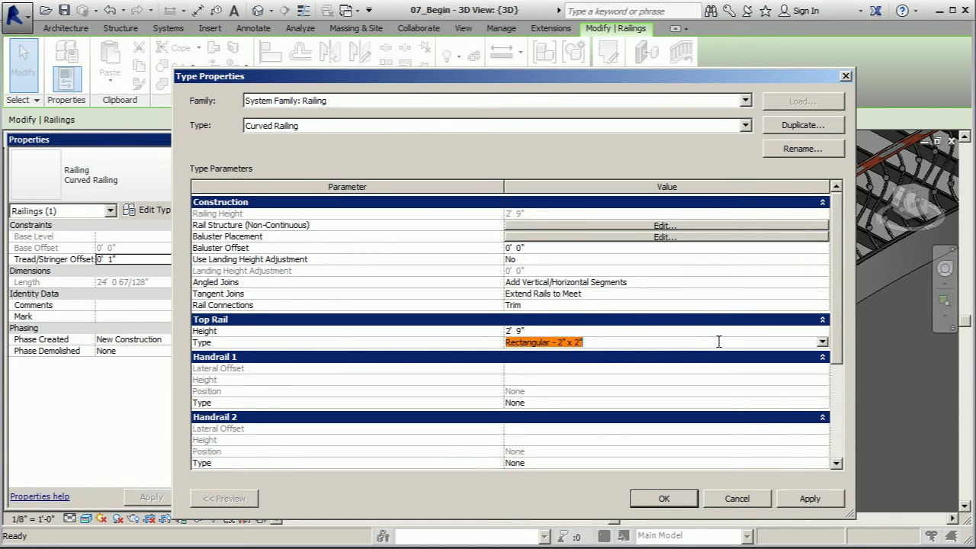
click(823, 343)
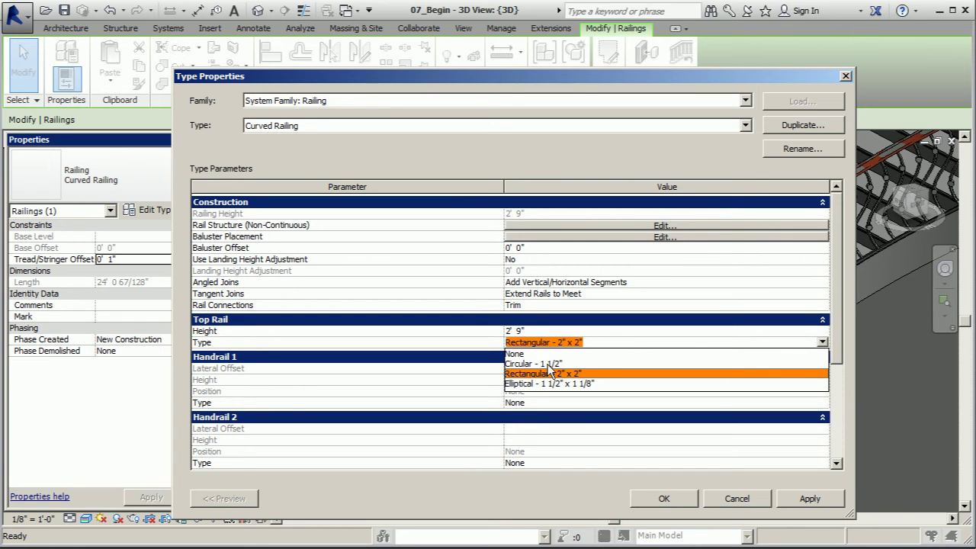
click(662, 364)
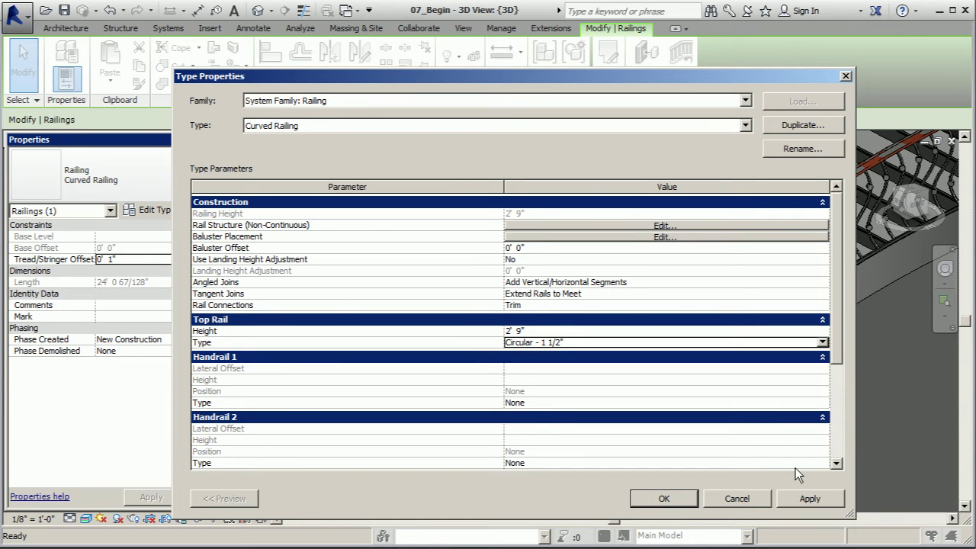
Apply the top rail change, dismiss the non-continuous rail warning, and view the updated railing
click(812, 498)
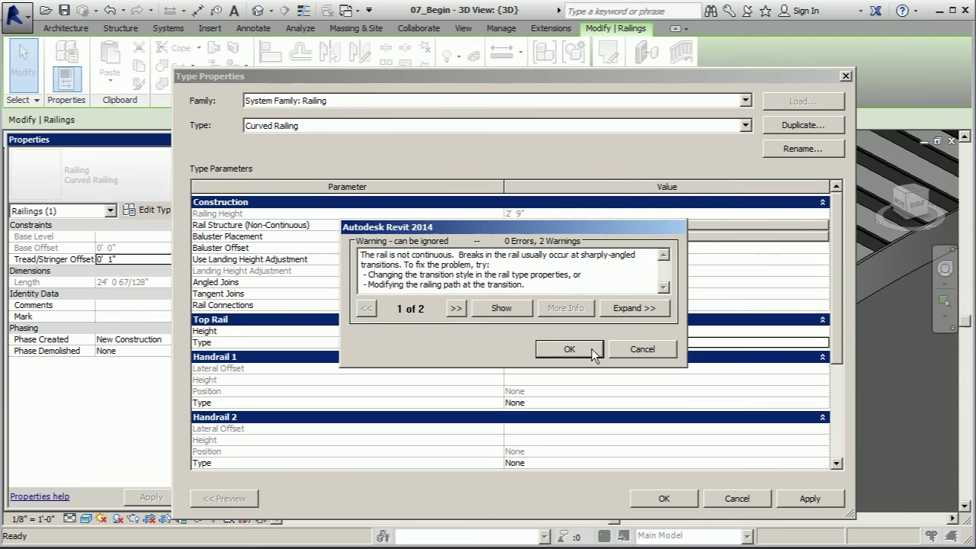
click(569, 349)
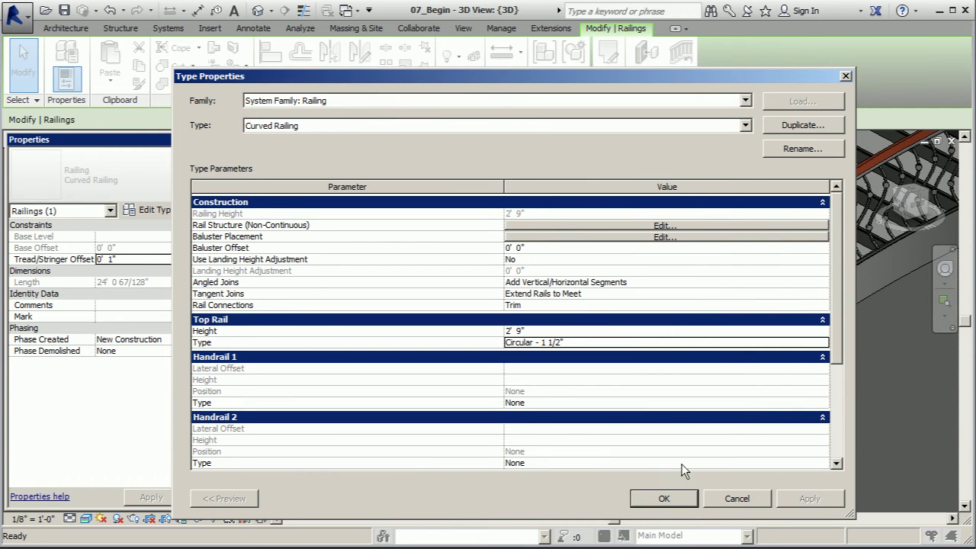
click(668, 499)
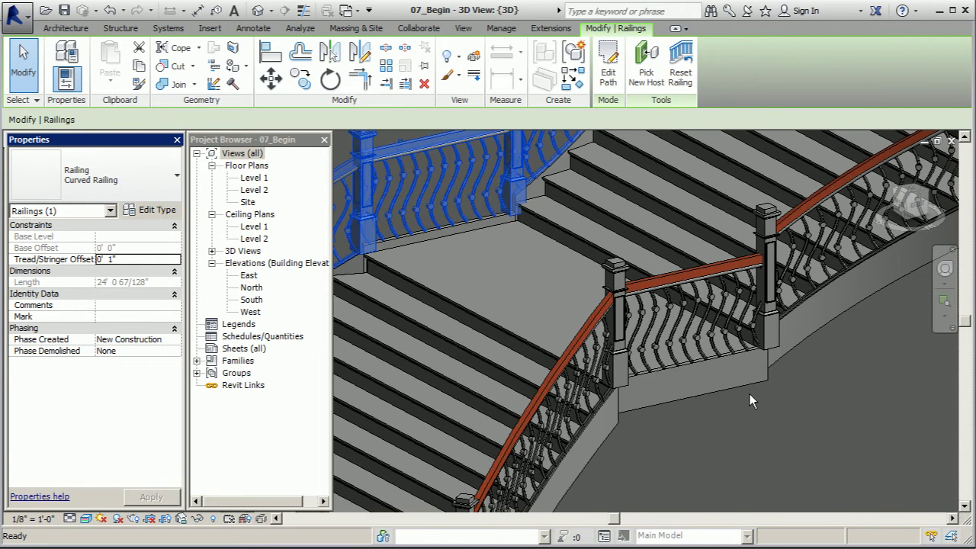
shift+middle_drag(749, 393, 749, 384)
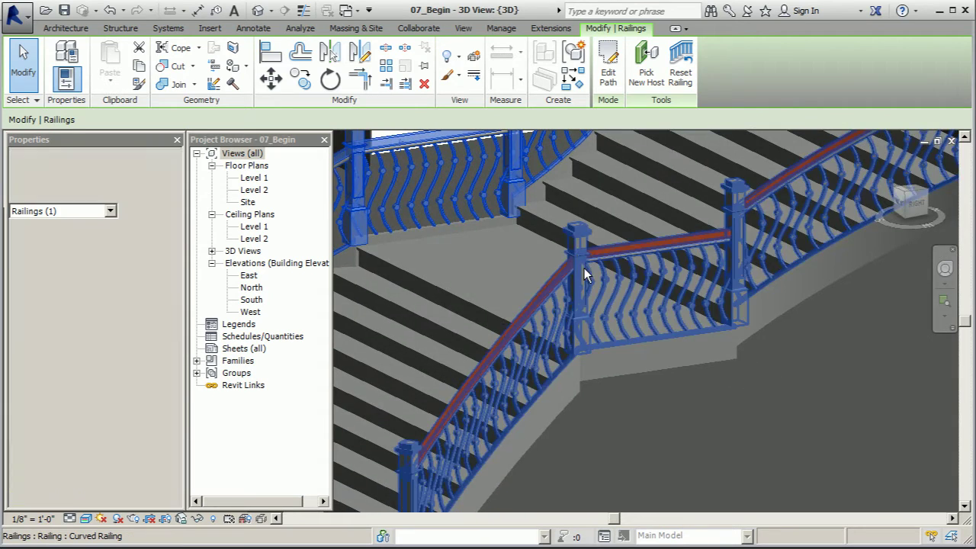
scroll(578, 255, up, 4)
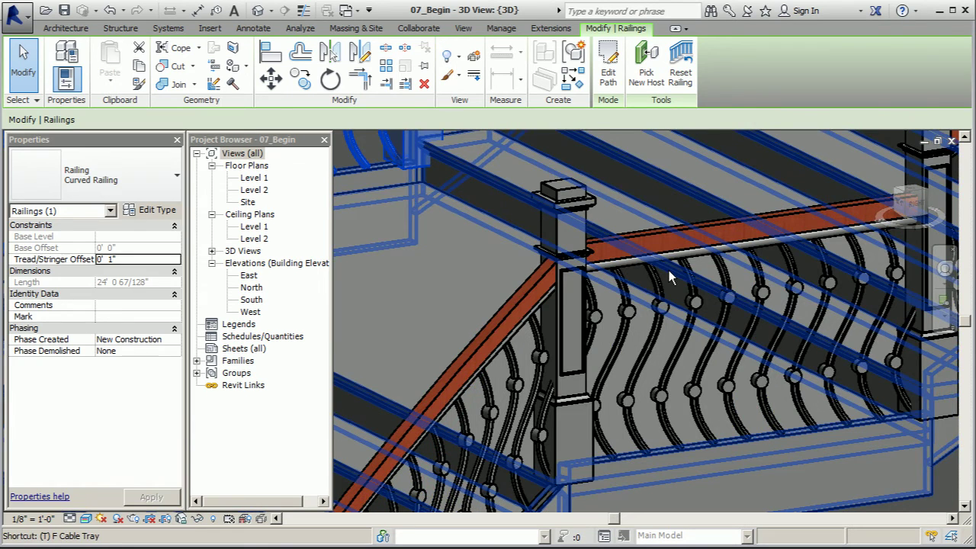
key(Escape)
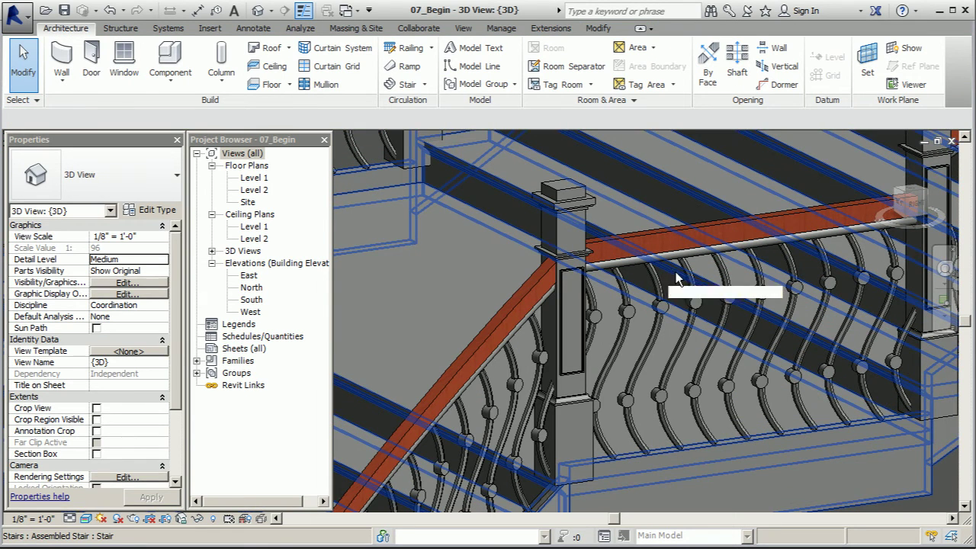
scroll(768, 256, down, 5)
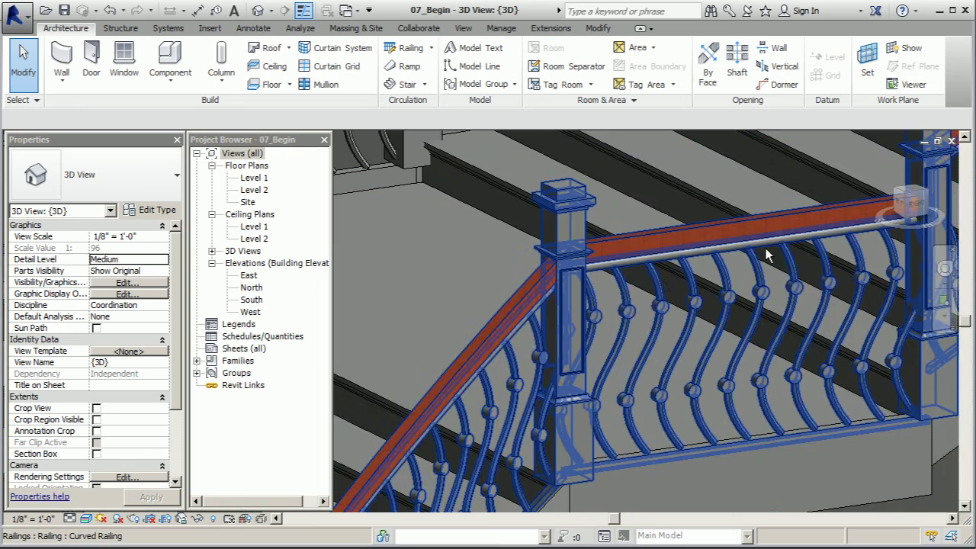
shift+middle_drag(656, 323, 721, 331)
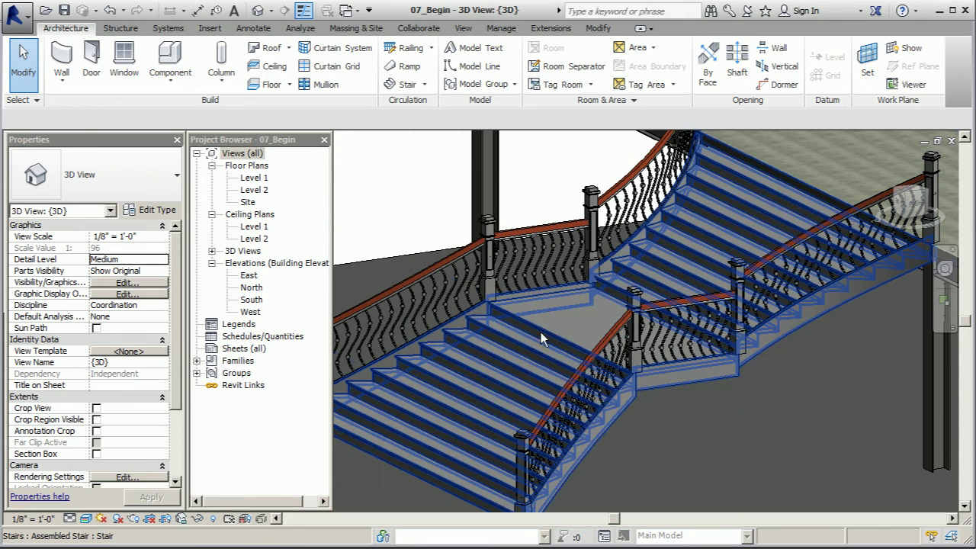
In stair edit mode, set the lower run type's Tread Material to Cherry
click(558, 312)
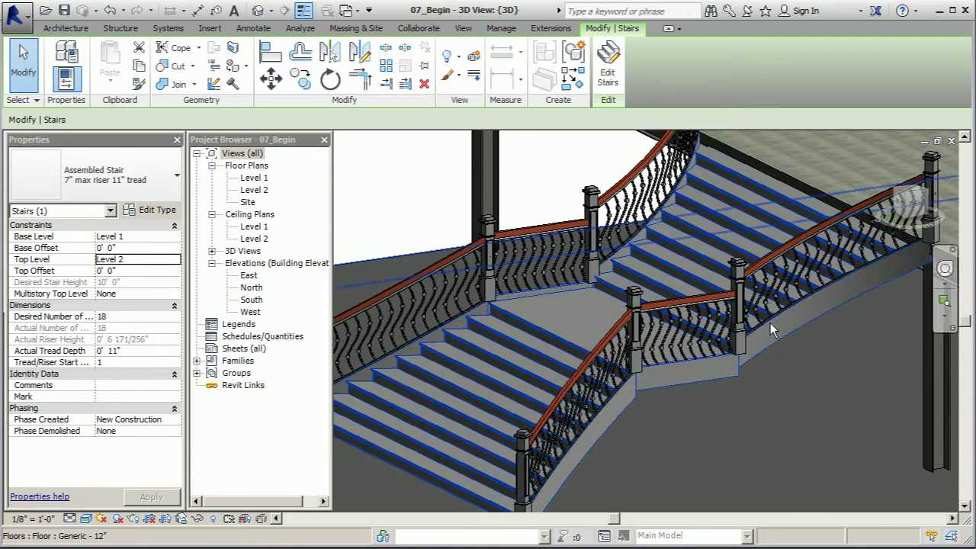
click(608, 72)
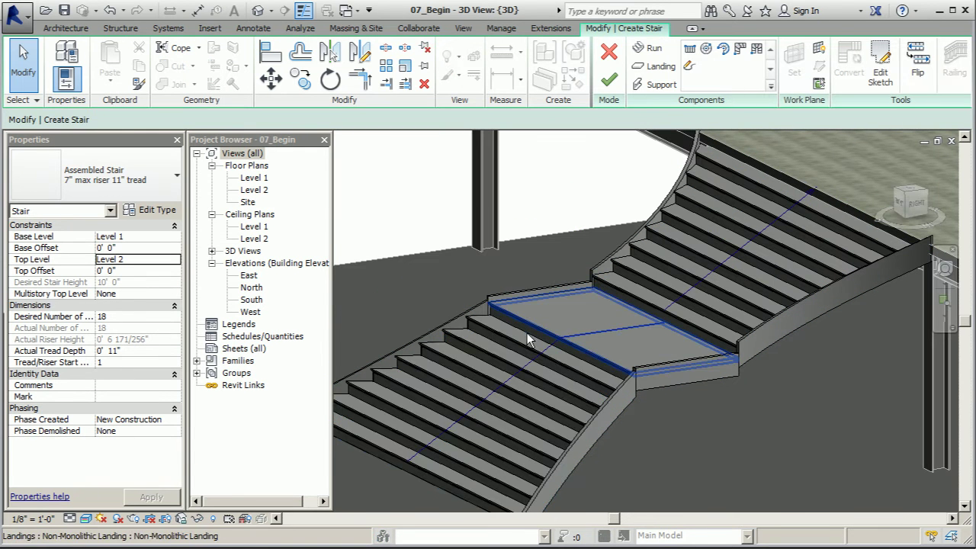
click(505, 348)
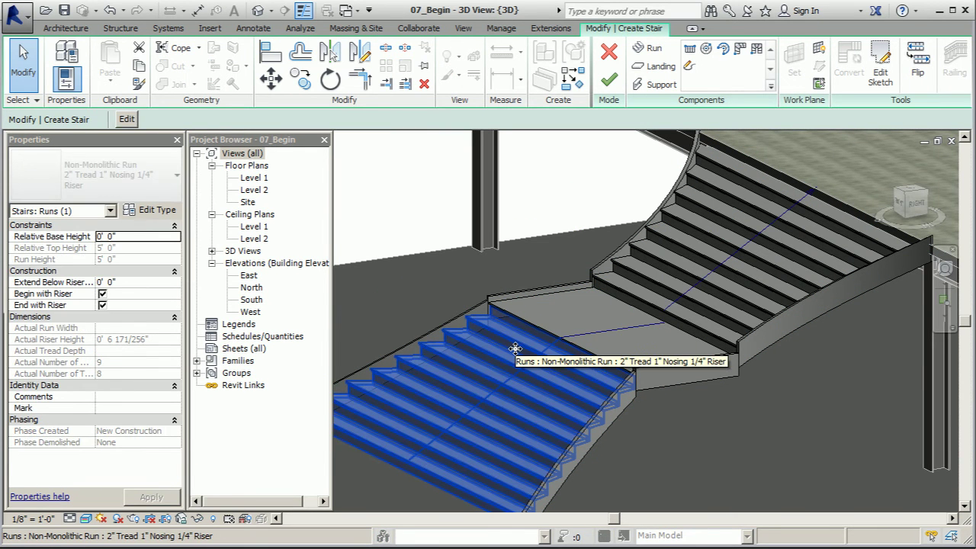
click(151, 210)
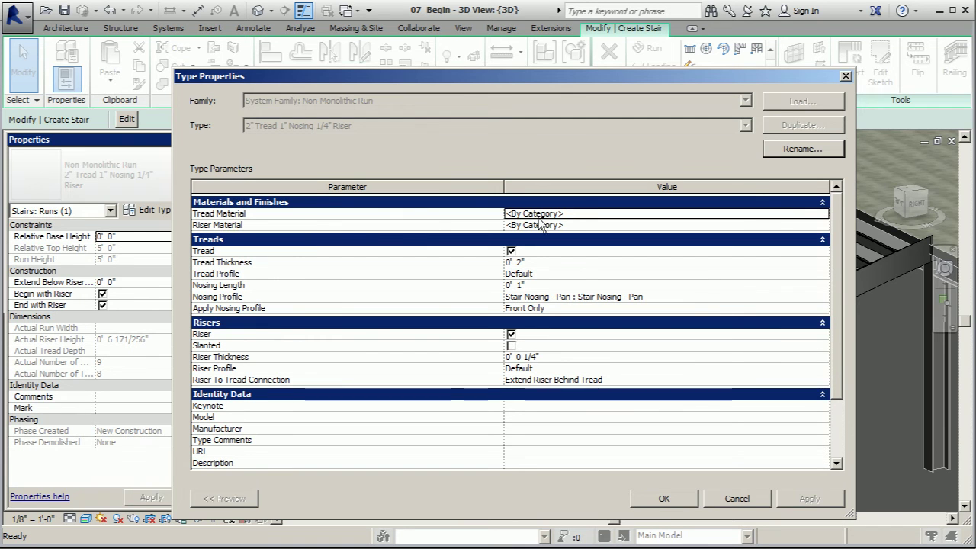
click(806, 221)
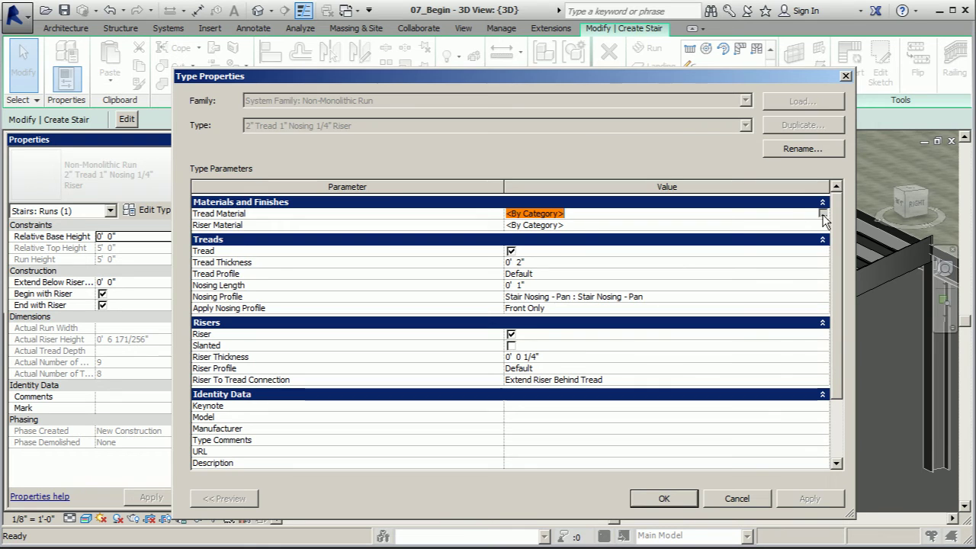
click(823, 219)
drag(518, 53, 539, 112)
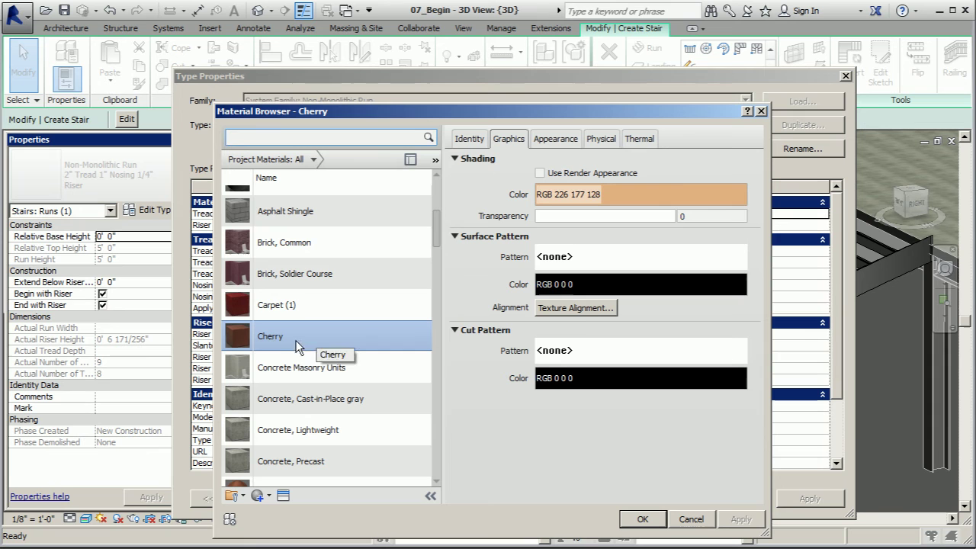
click(554, 141)
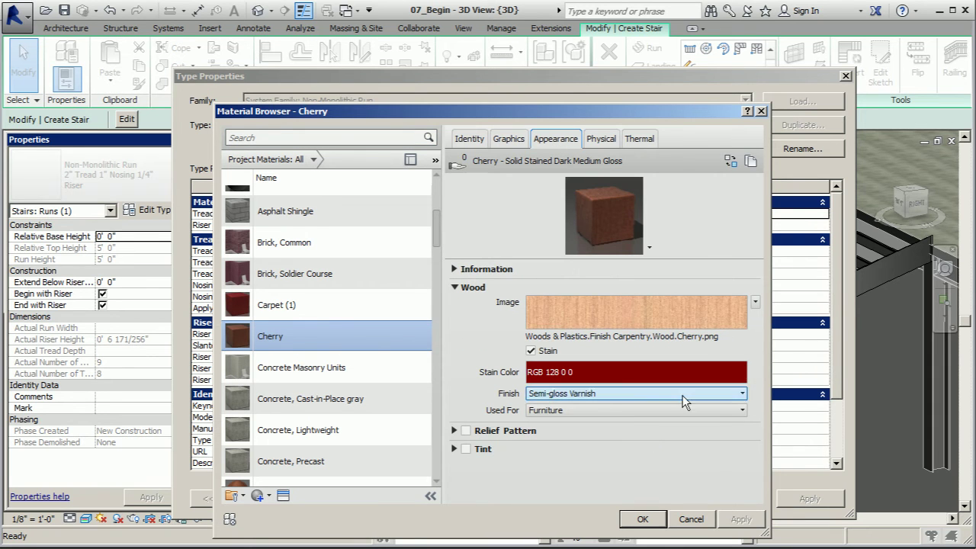
click(636, 521)
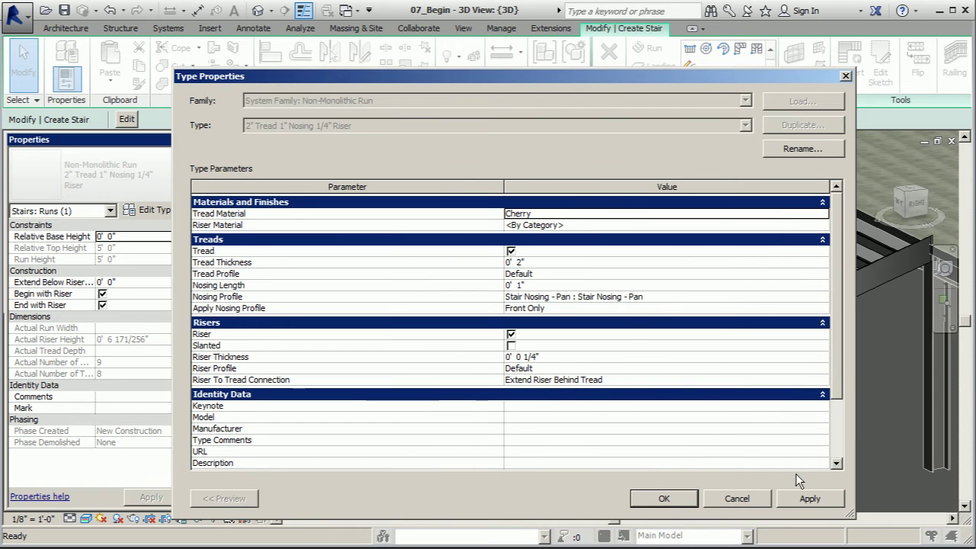
click(808, 499)
click(671, 500)
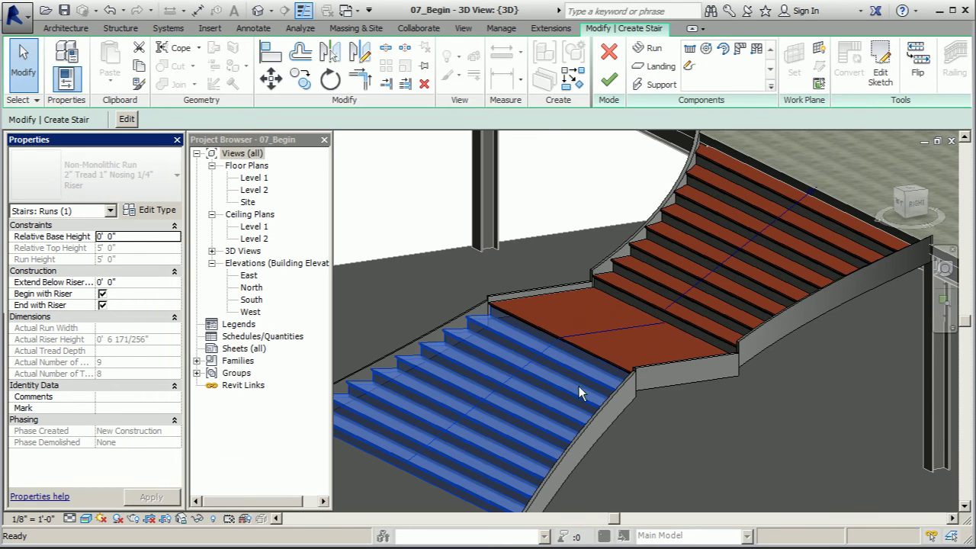
Finish stair editing and orbit closer to inspect the cherry treads and landing
click(609, 79)
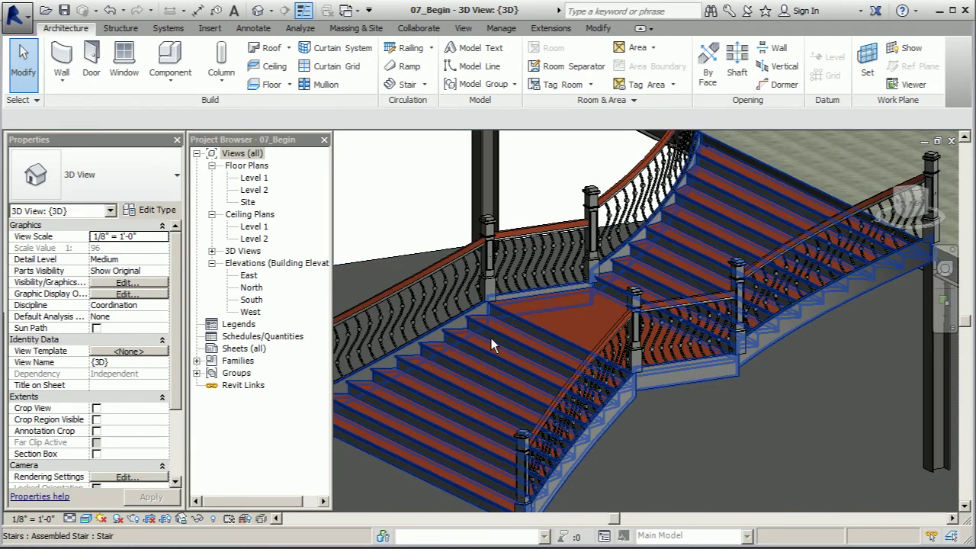
mouse_move(491, 338)
shift+middle_down()
mouse_move(643, 187)
mouse_move(544, 311)
shift+middle_up()
click(526, 289)
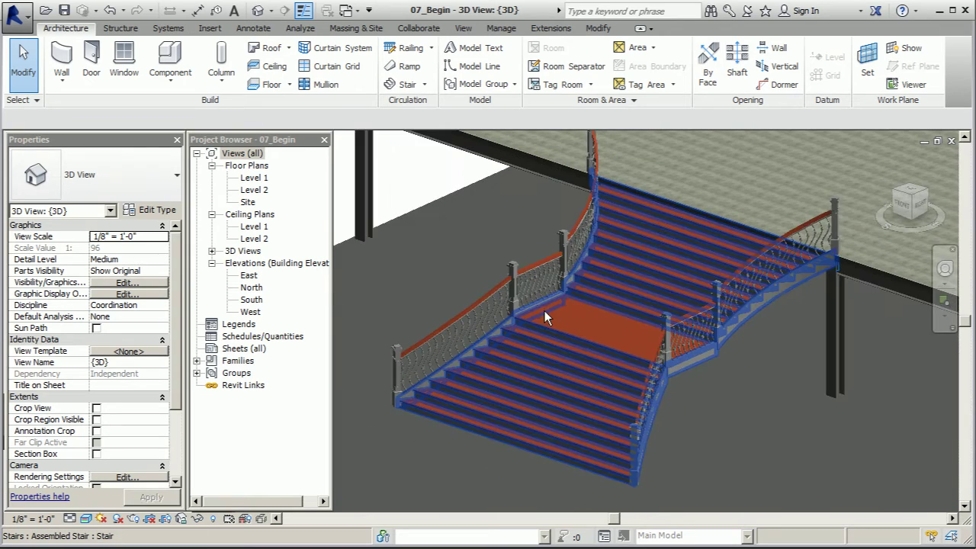
shift+middle_drag(620, 328, 634, 195)
scroll(534, 331, up, 3)
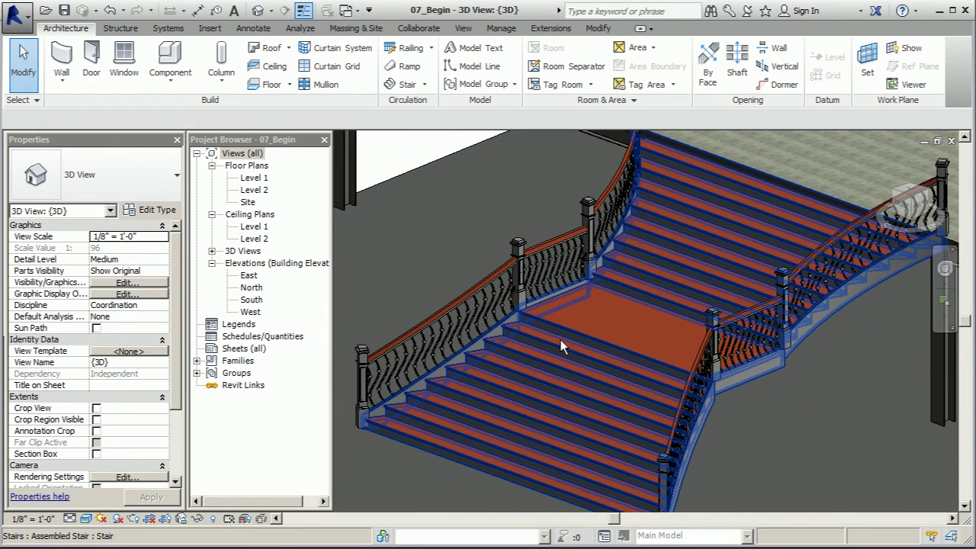
Edit the stair and open the type properties of the lower run's curved stringer
click(661, 372)
double_click(660, 374)
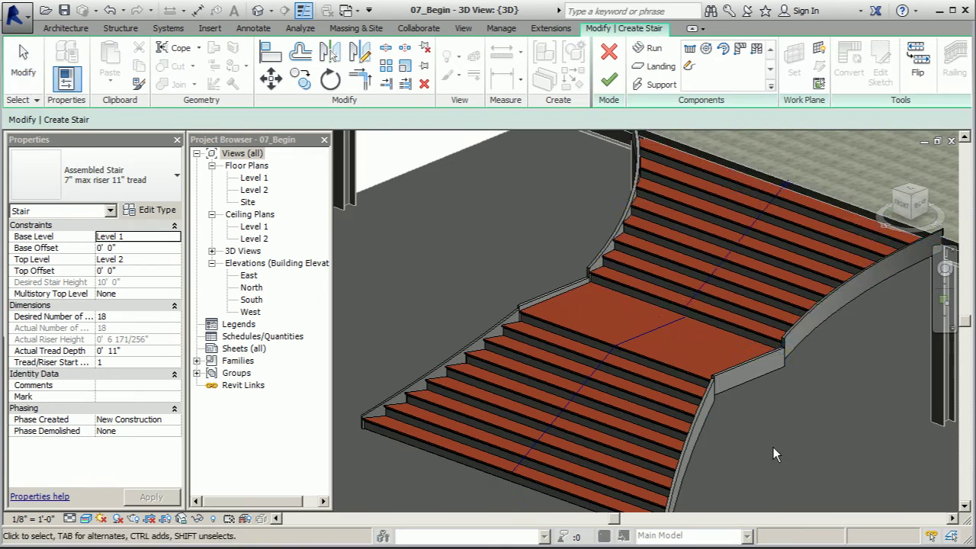
click(703, 415)
scroll(694, 410, down, 3)
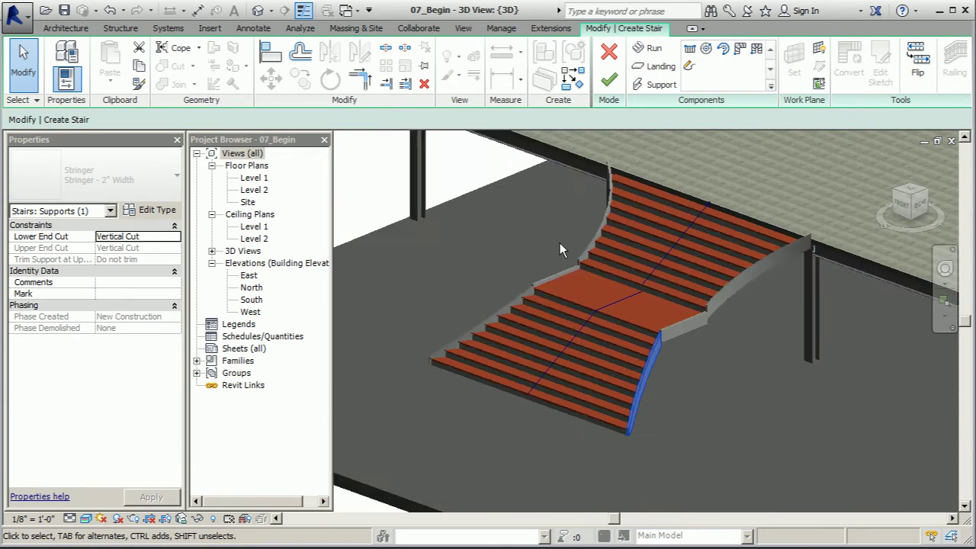
scroll(645, 385, up, 1)
scroll(645, 382, up, 2)
click(549, 328)
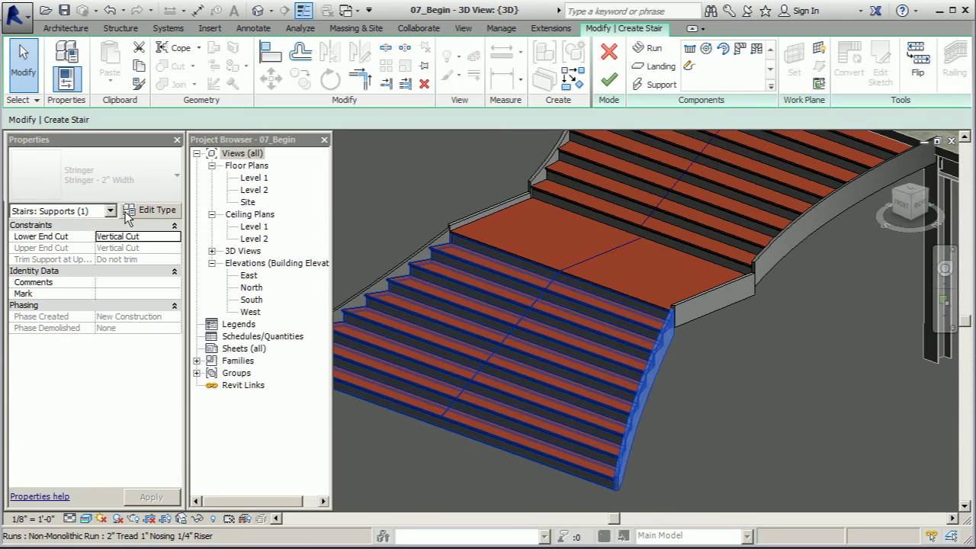
click(157, 210)
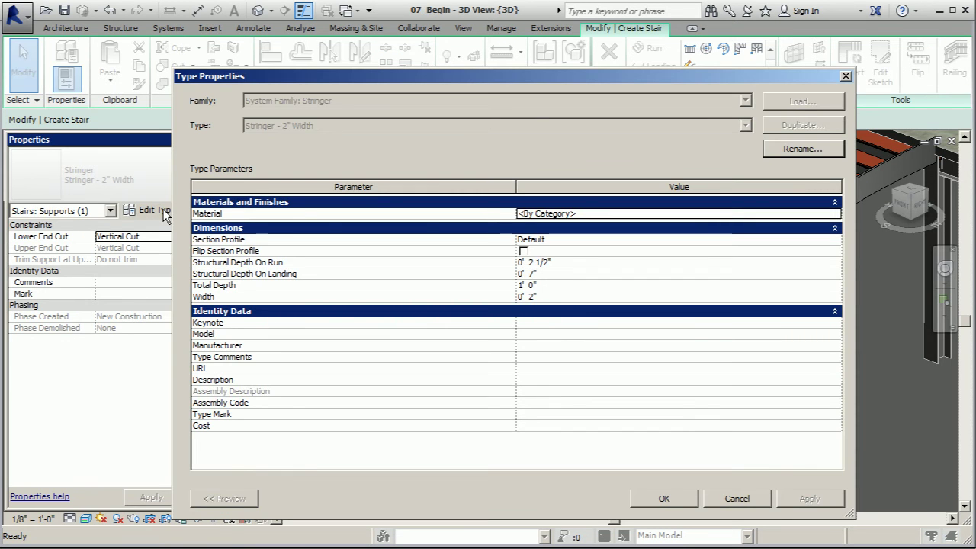
Set the stringer material to Metal - Steel with a polished Stainless Steel appearance
click(822, 214)
click(836, 213)
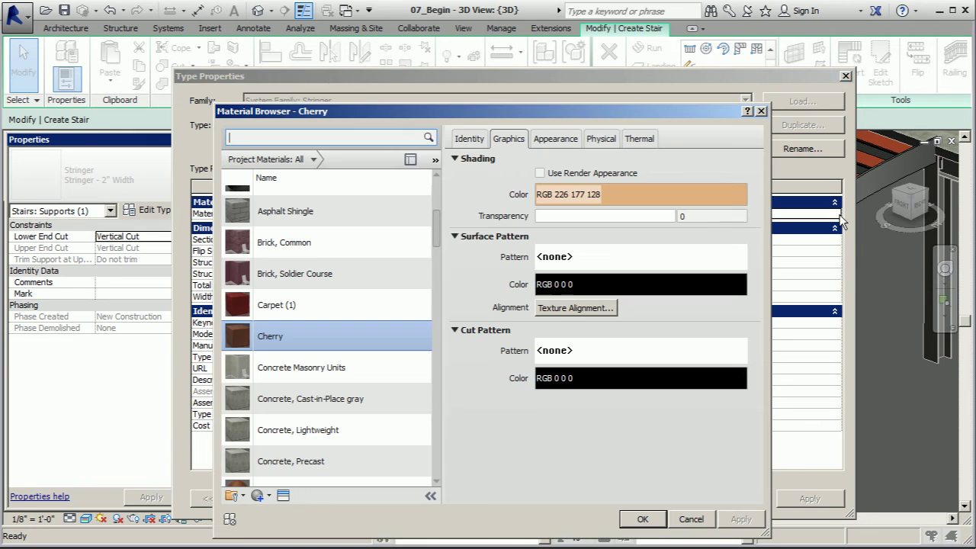
drag(439, 227, 438, 350)
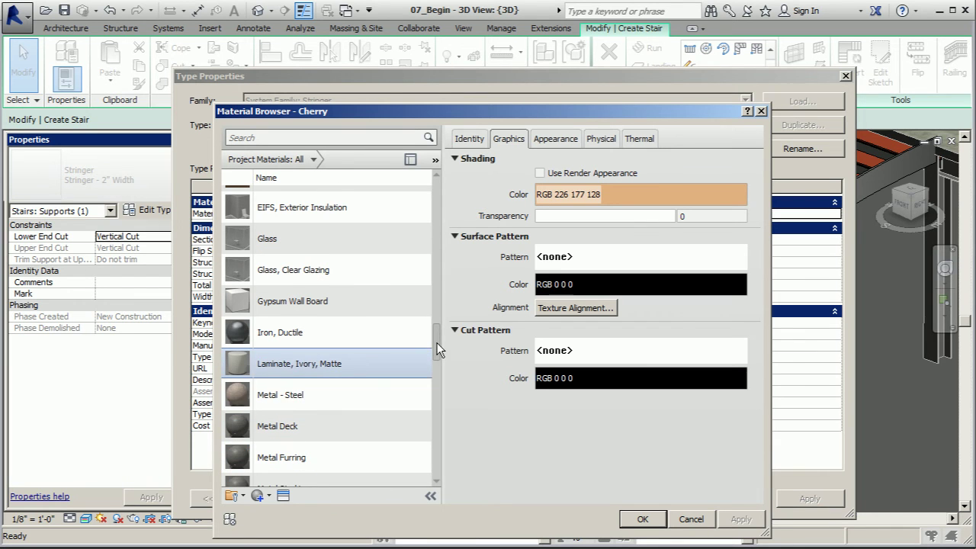
click(321, 395)
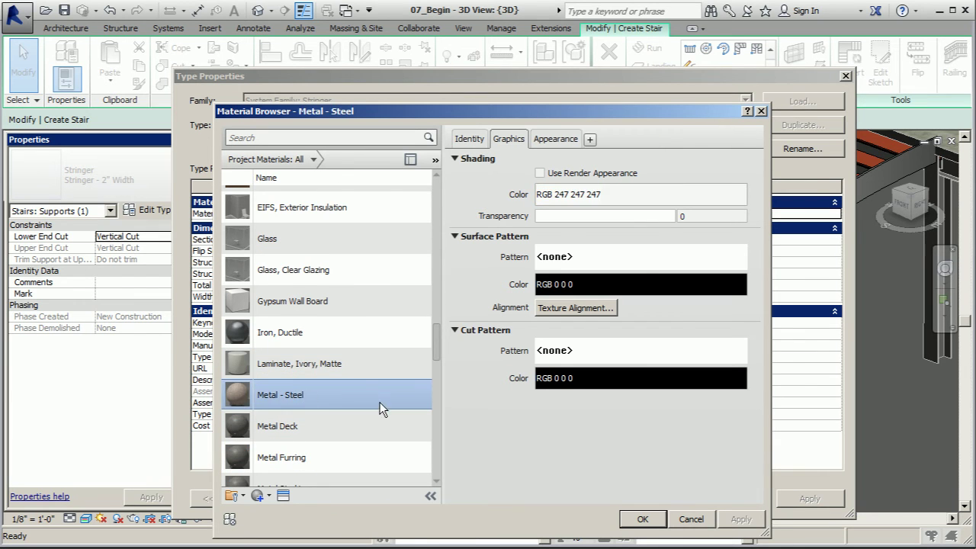
click(559, 139)
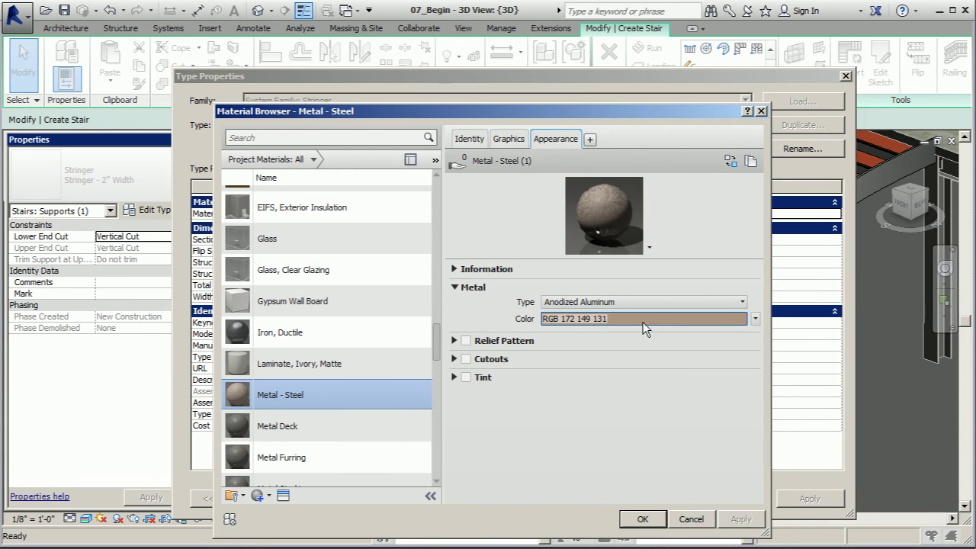
click(743, 302)
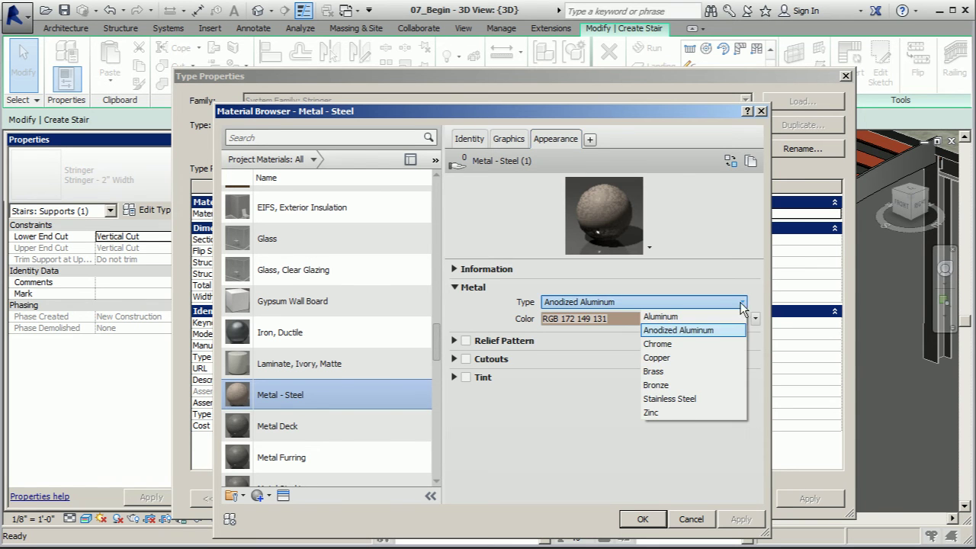
click(670, 399)
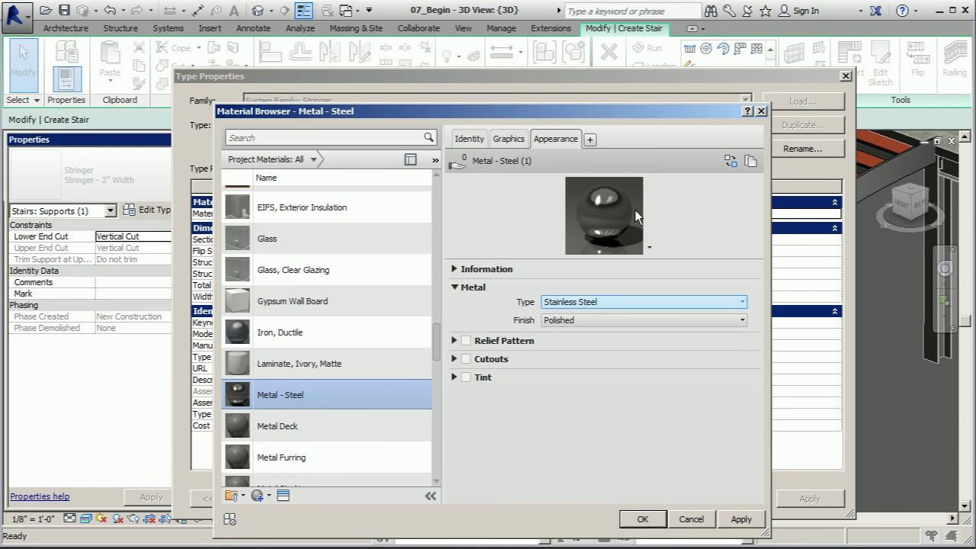
click(743, 520)
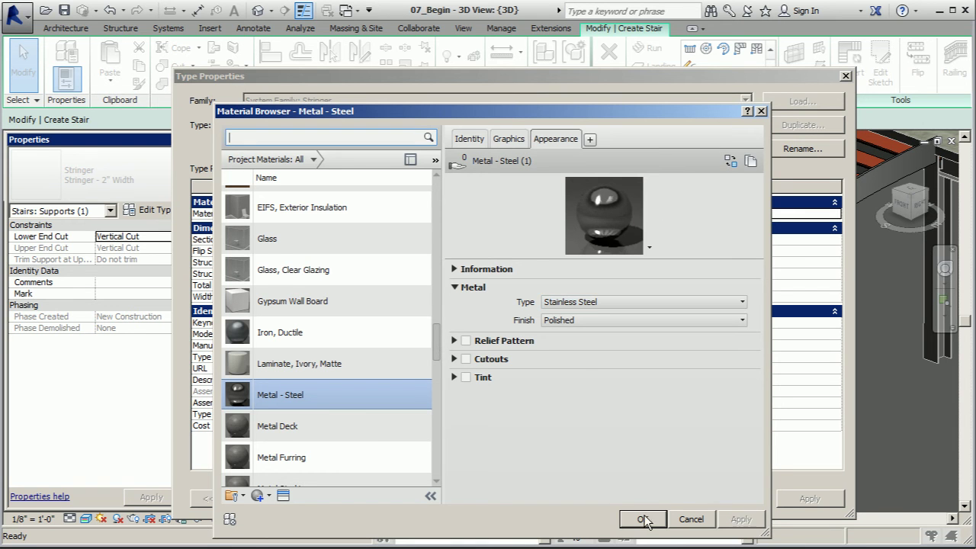
click(644, 519)
click(665, 499)
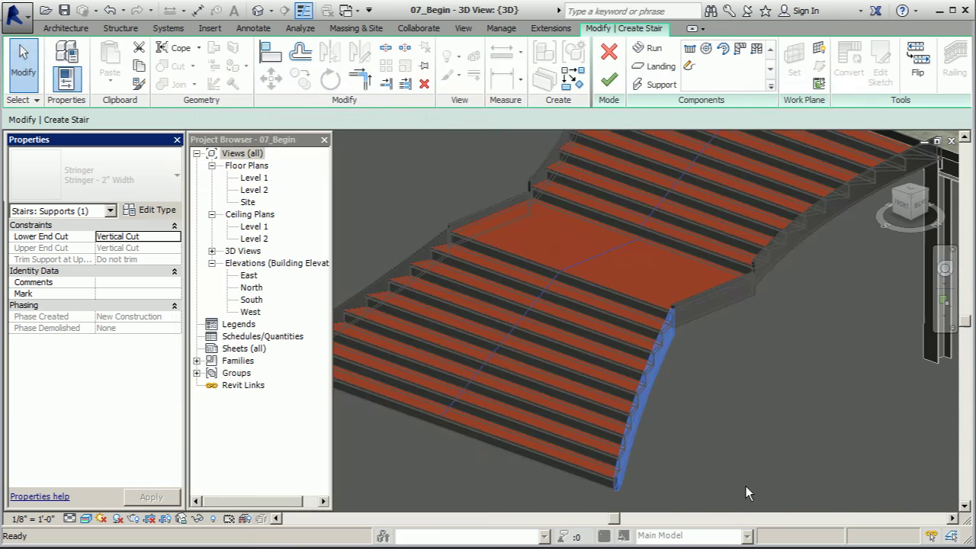
Finish stair editing, orbit to a better angle, and preview the staircase in Ray Trace
click(609, 81)
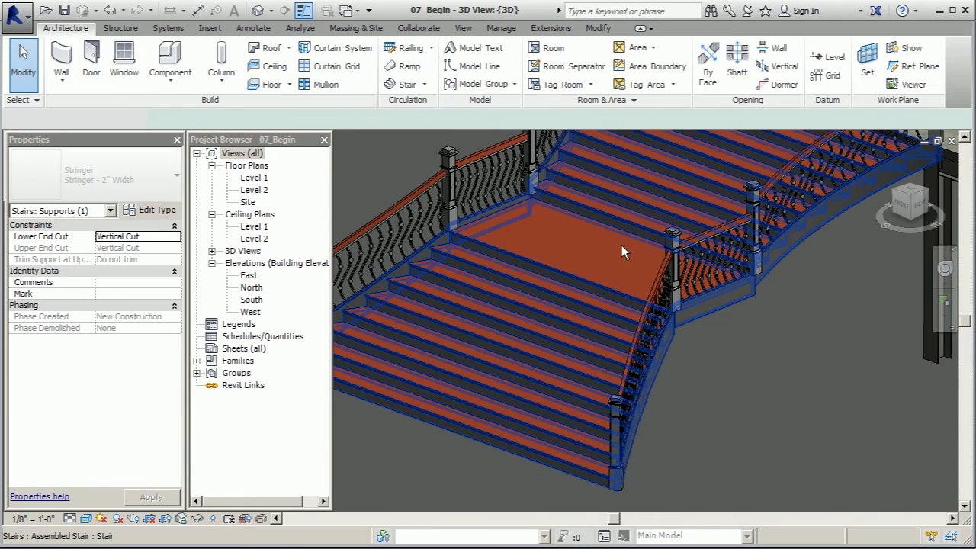
key(Escape)
shift+middle_drag(627, 375, 629, 408)
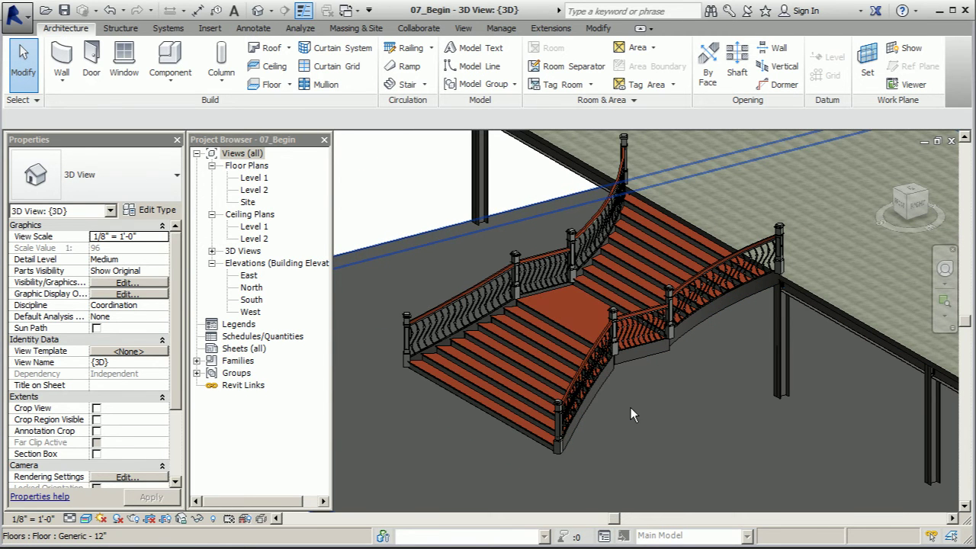
shift+middle_drag(639, 406, 525, 490)
click(86, 519)
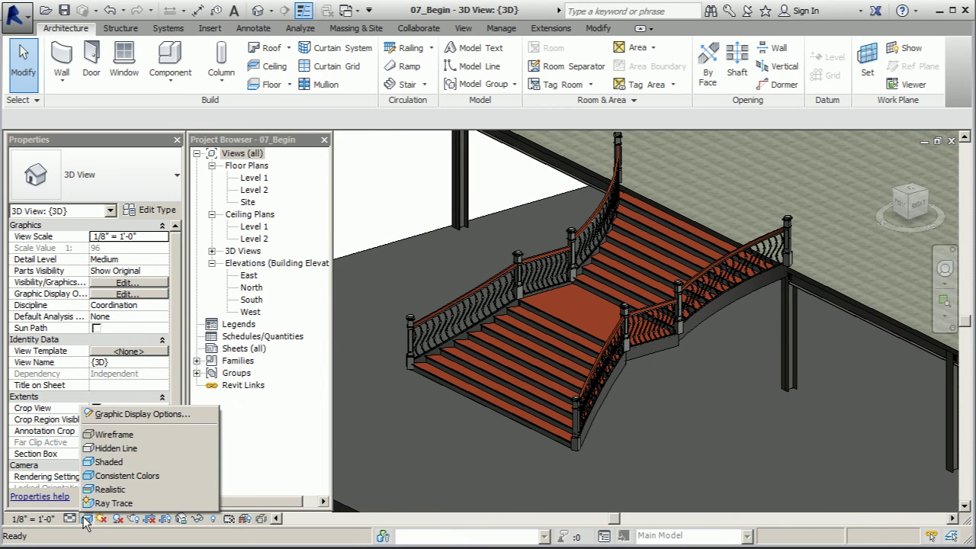
click(98, 505)
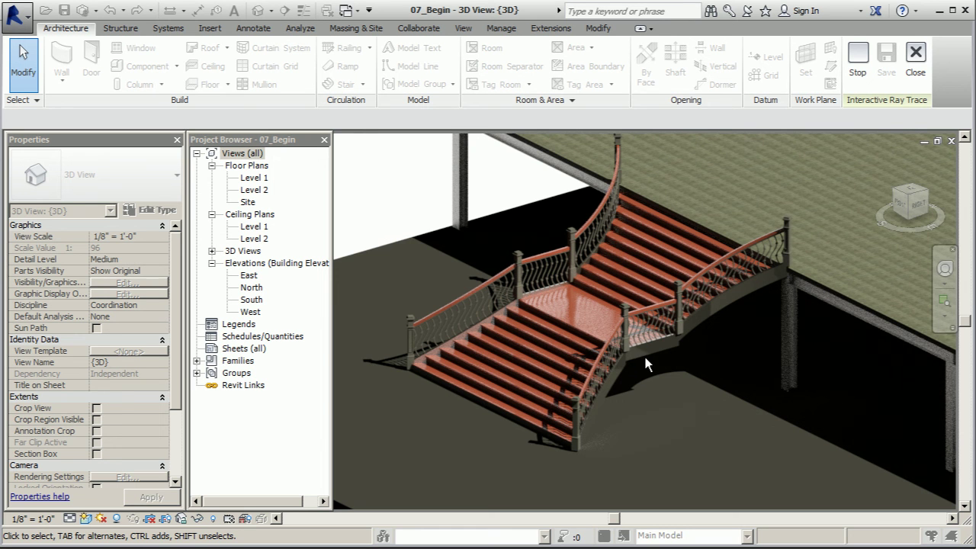
Exit the ray trace preview and enter stair editing with the lower run selected
click(916, 61)
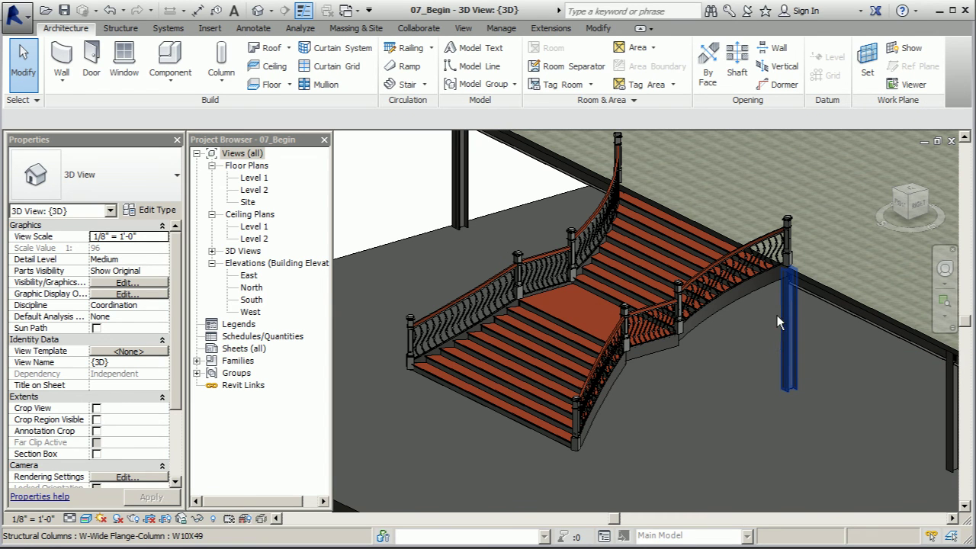
scroll(511, 344, up, 3)
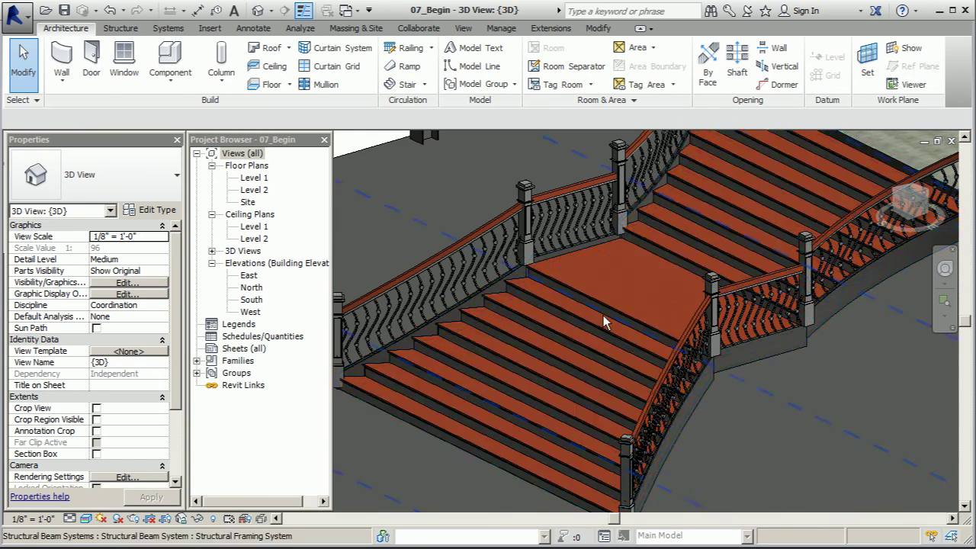
click(587, 298)
double_click(587, 297)
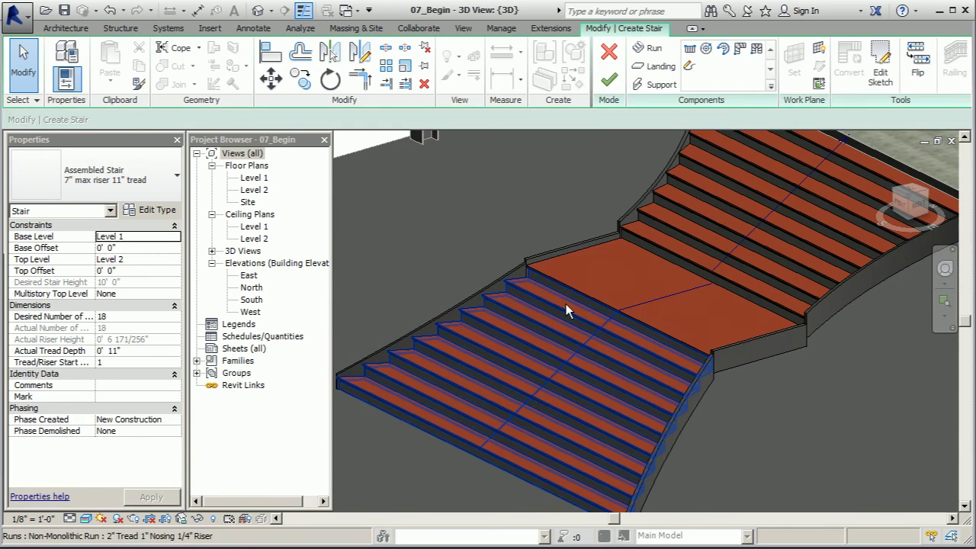
click(565, 304)
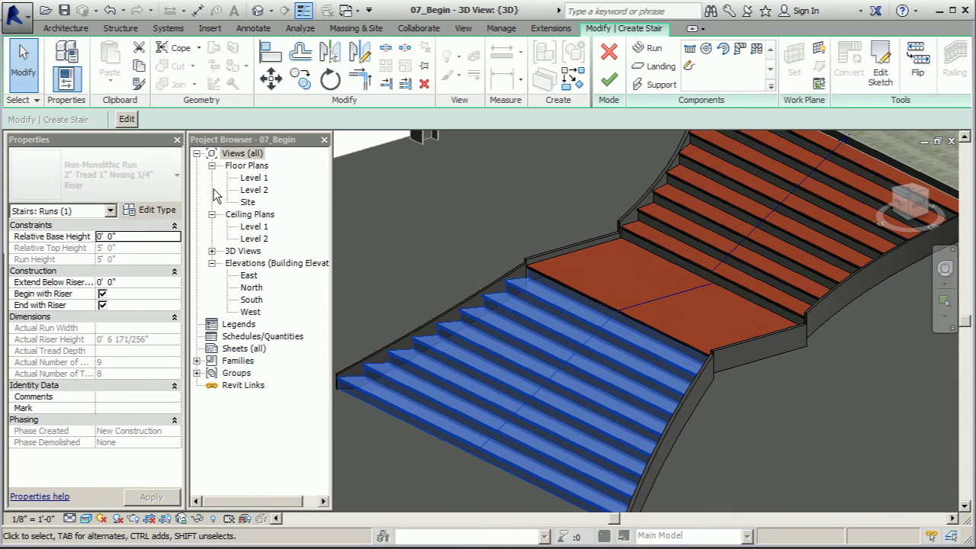
Set the run type's Riser Material to Metal - Steel and apply it
click(151, 209)
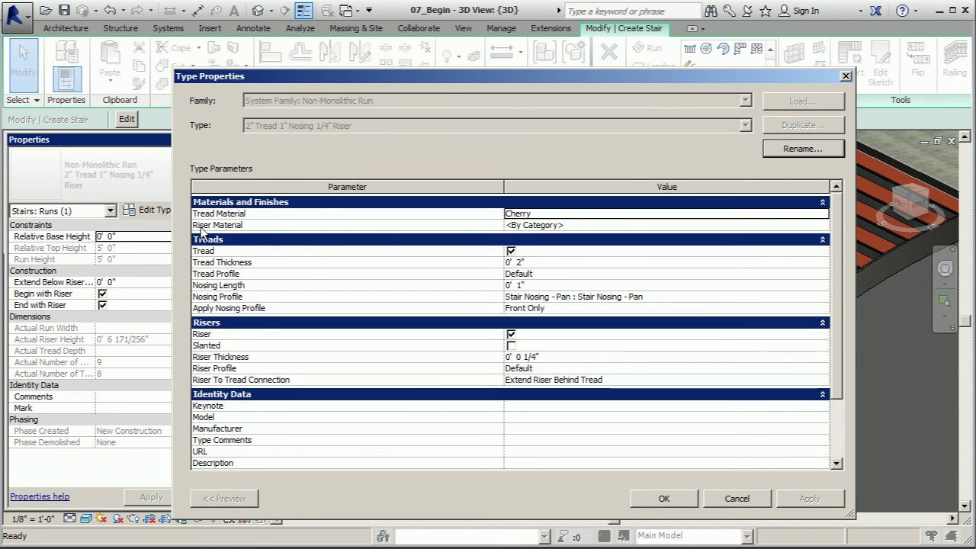
click(529, 225)
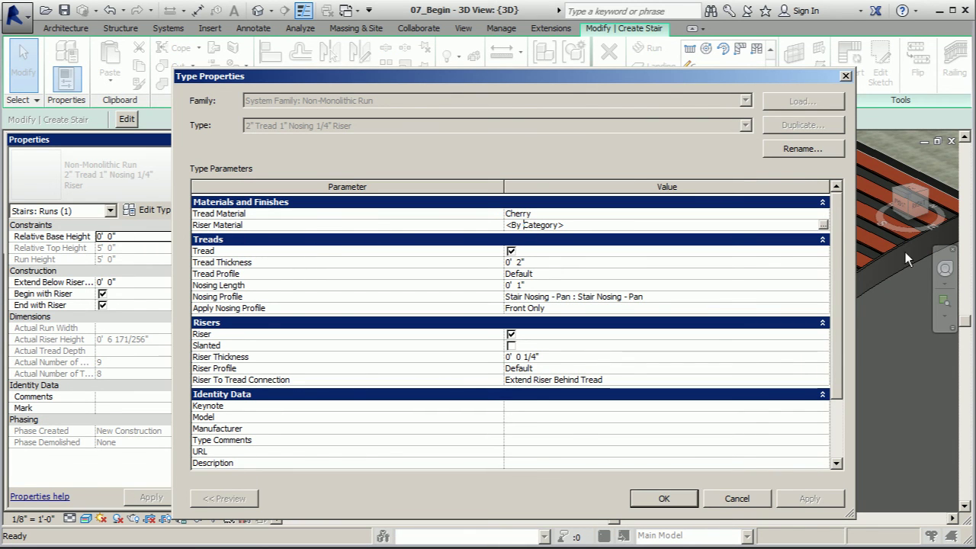
click(824, 225)
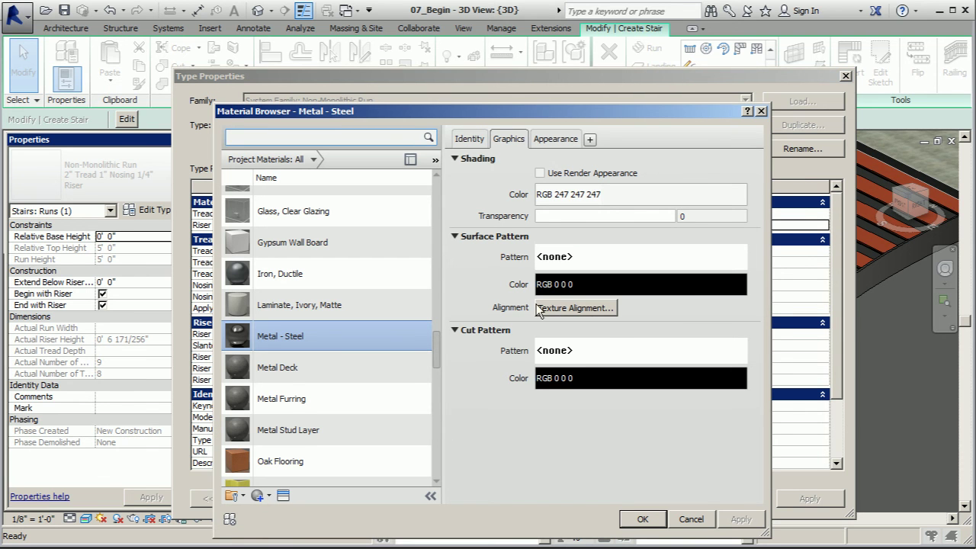
click(331, 334)
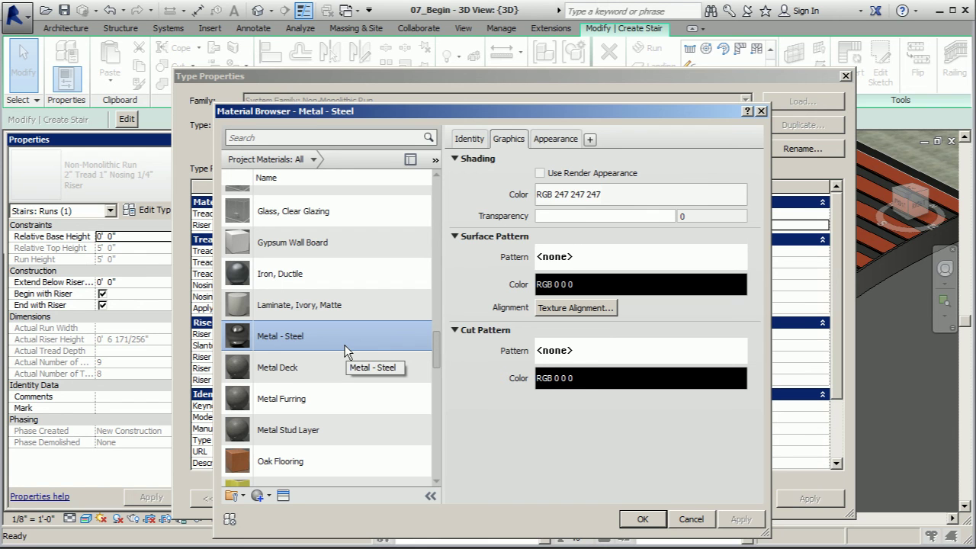
click(555, 139)
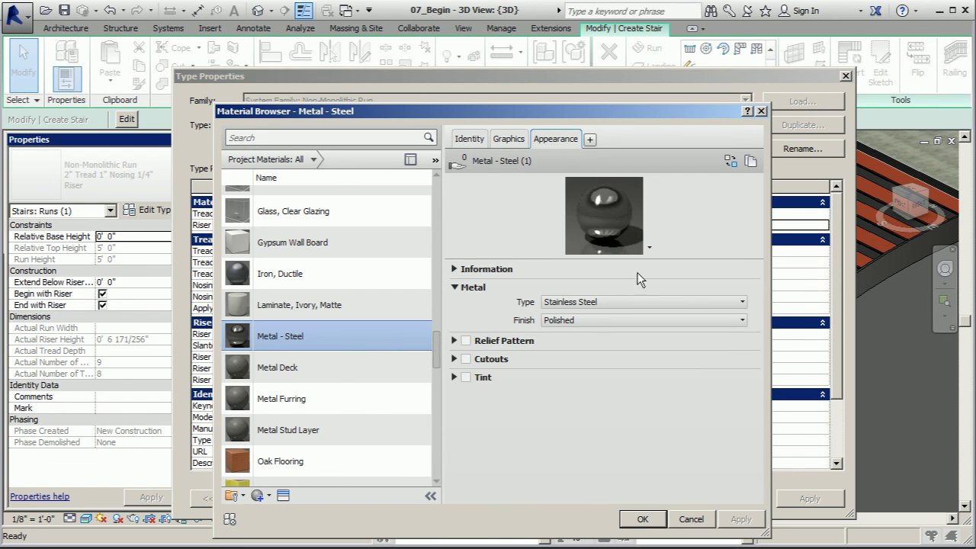
click(643, 519)
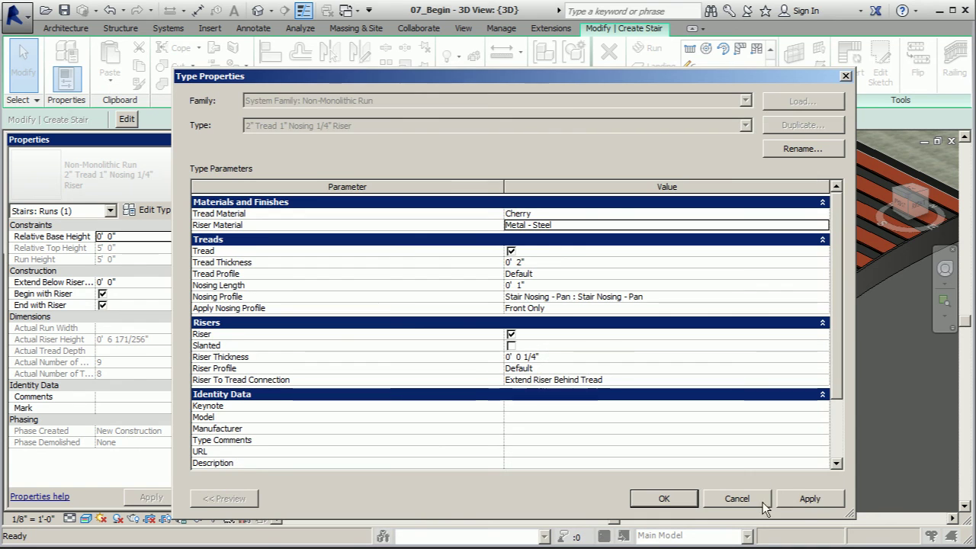
click(810, 498)
click(664, 498)
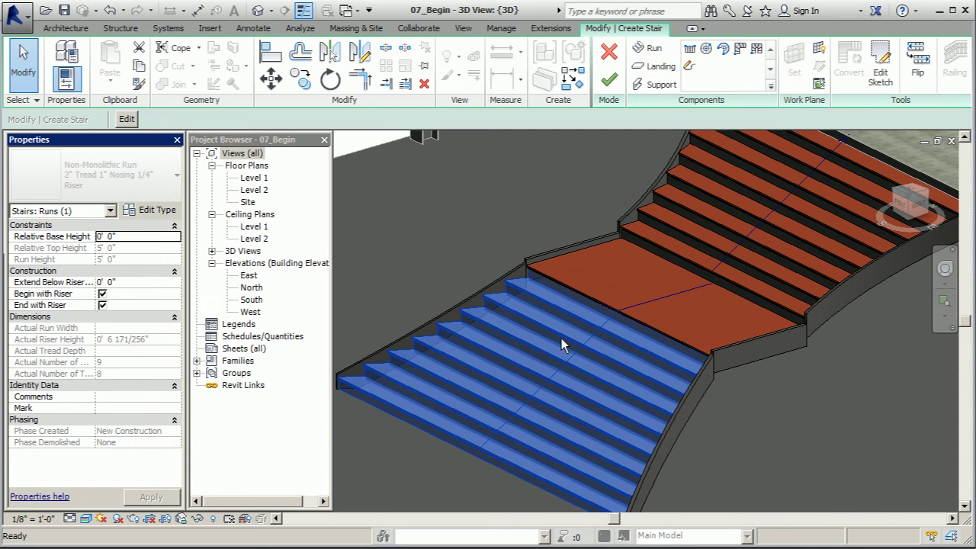
Finish stair editing, orbit and zoom to a wider angle, and render in Ray Trace
click(608, 79)
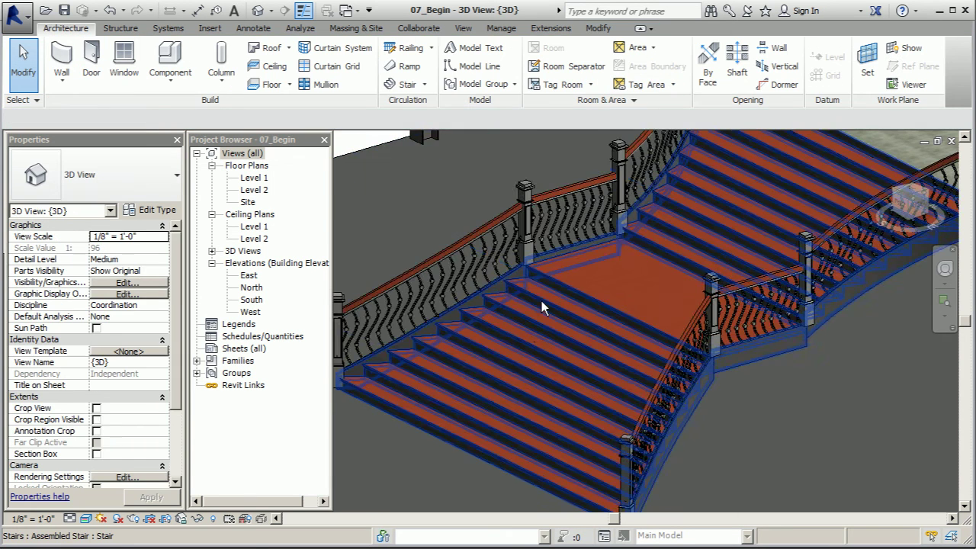
shift+middle_drag(559, 306, 628, 356)
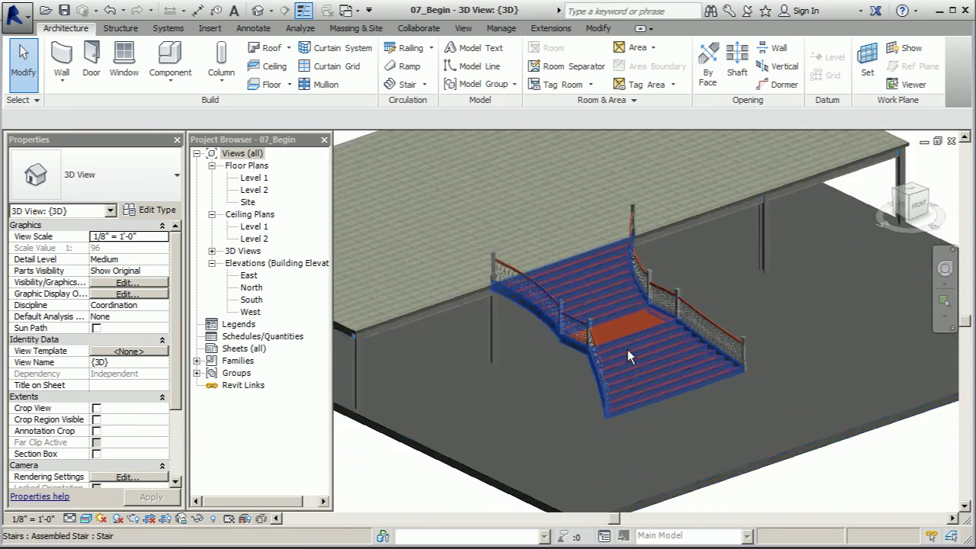
scroll(628, 352, up, 1)
click(86, 518)
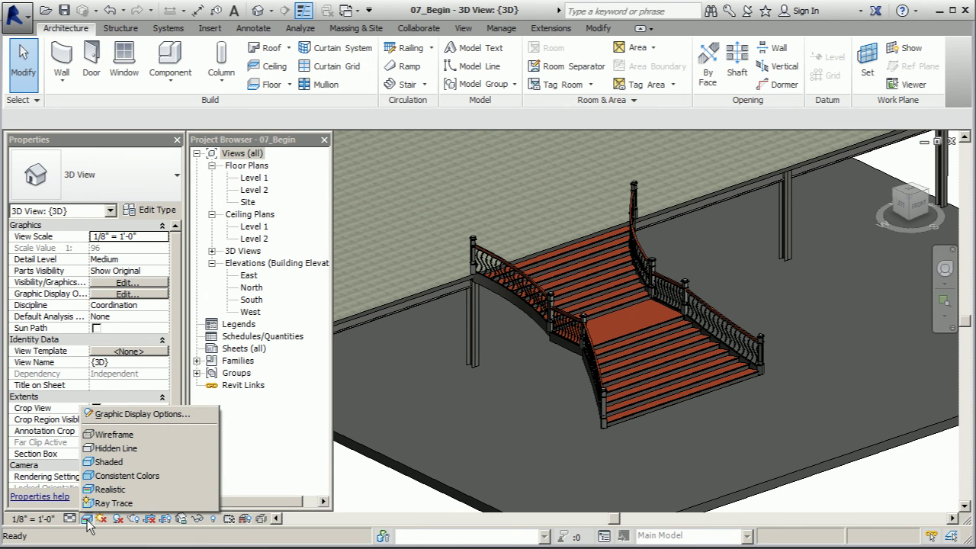
click(113, 504)
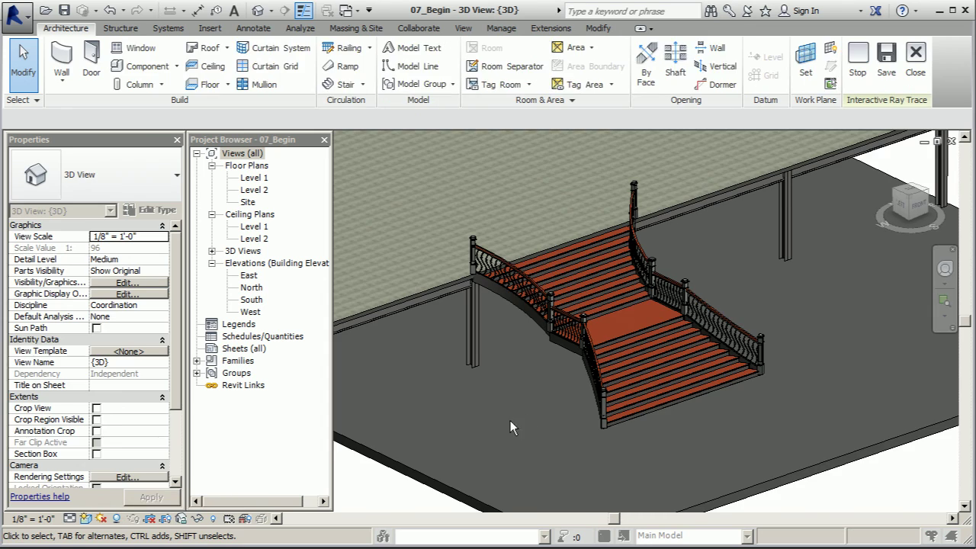